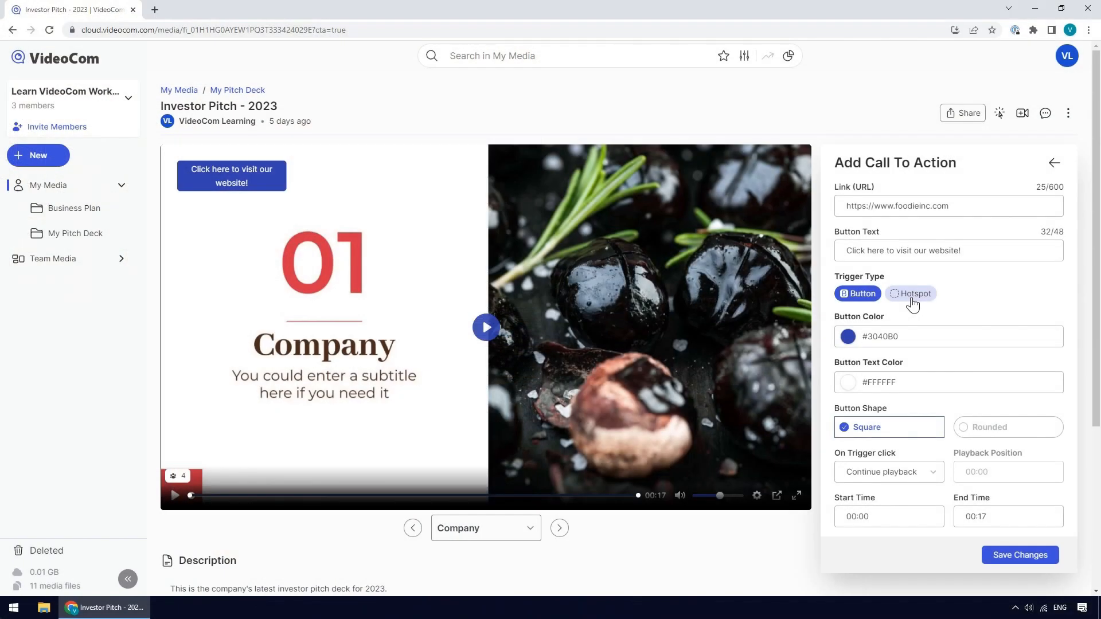
- Switch the call-to-action trigger type from Button to Hotspot
left_click(913, 295)
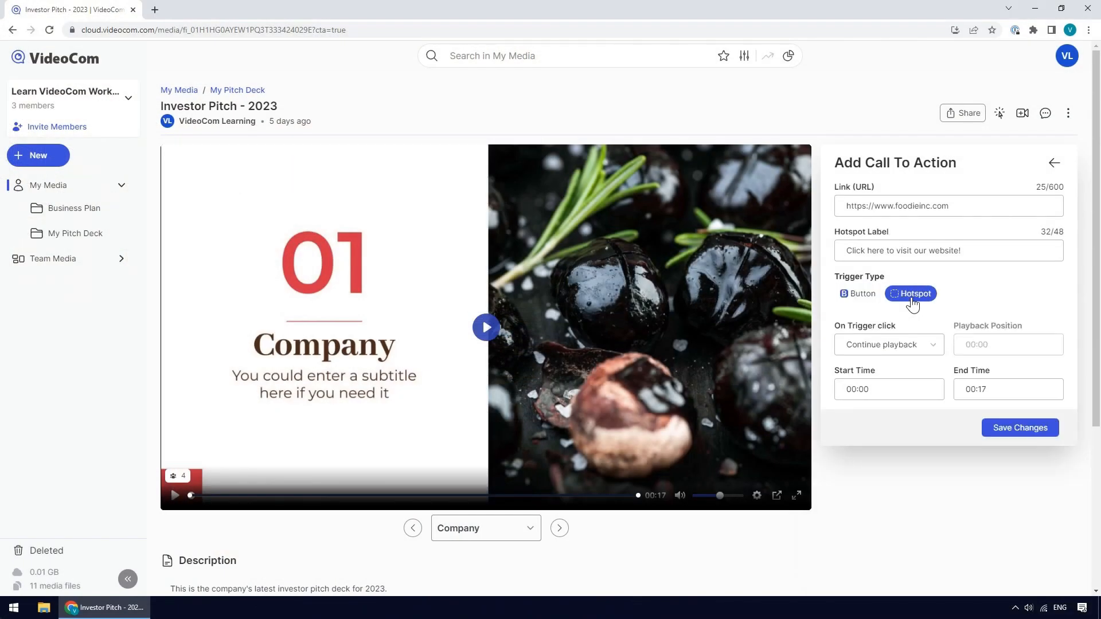
left_click_drag(936, 372, 919, 362)
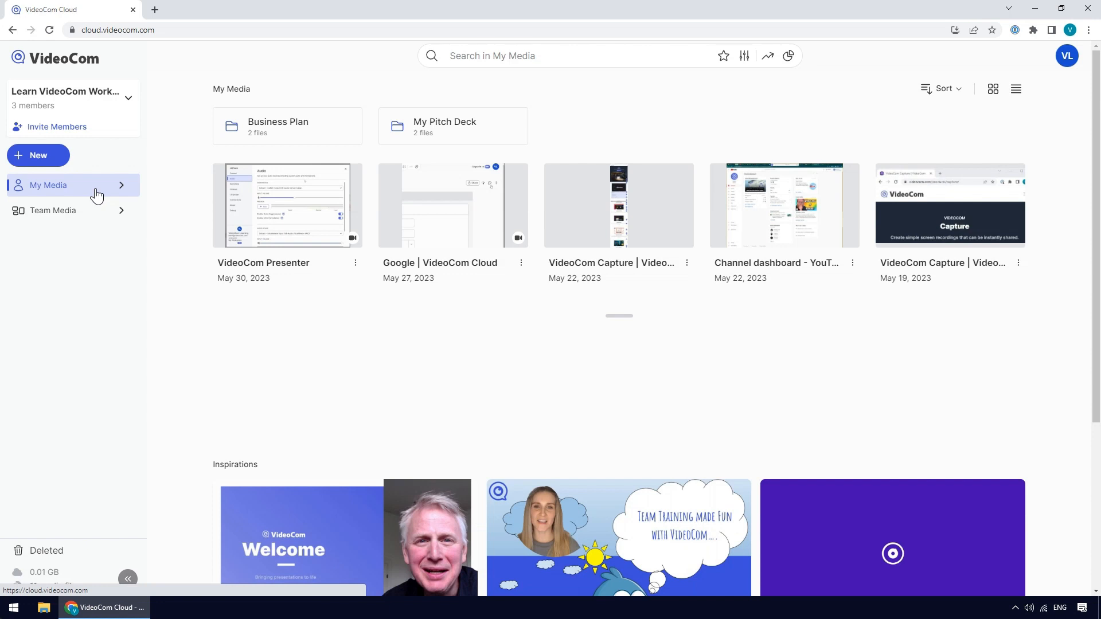
- Switch between the My Media and Team Media libraries to compare their contents
left_click(96, 211)
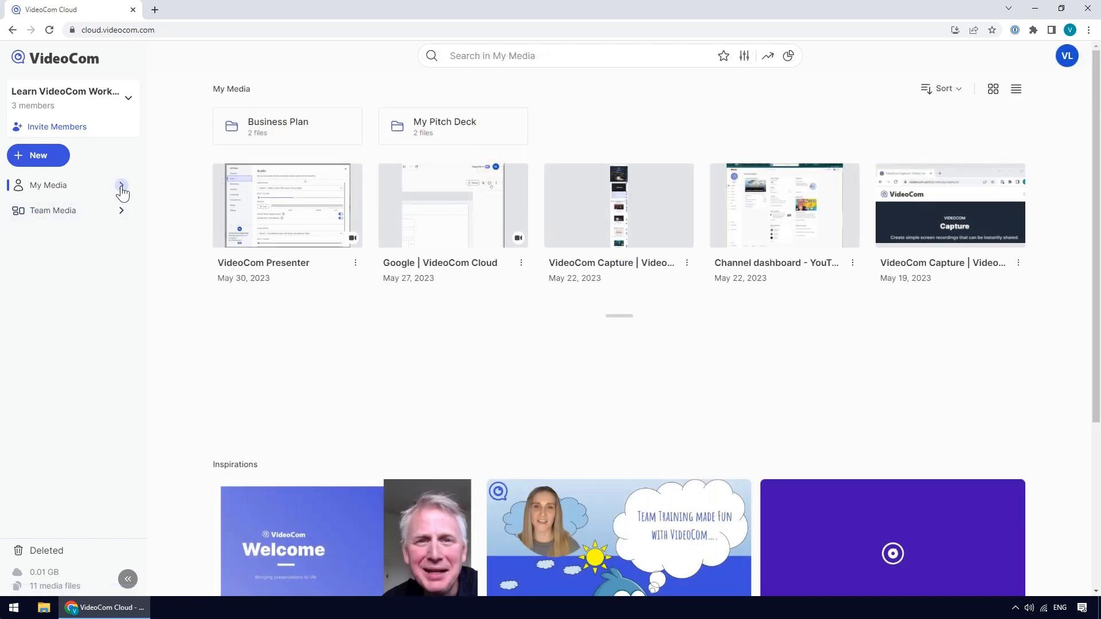
left_click(121, 187)
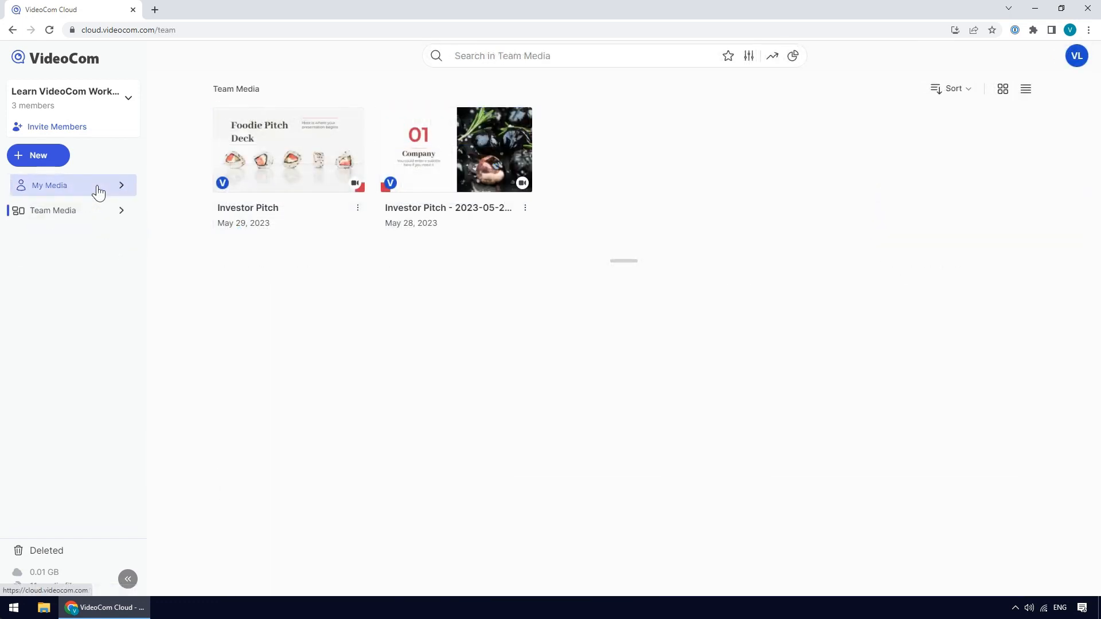
left_click(98, 192)
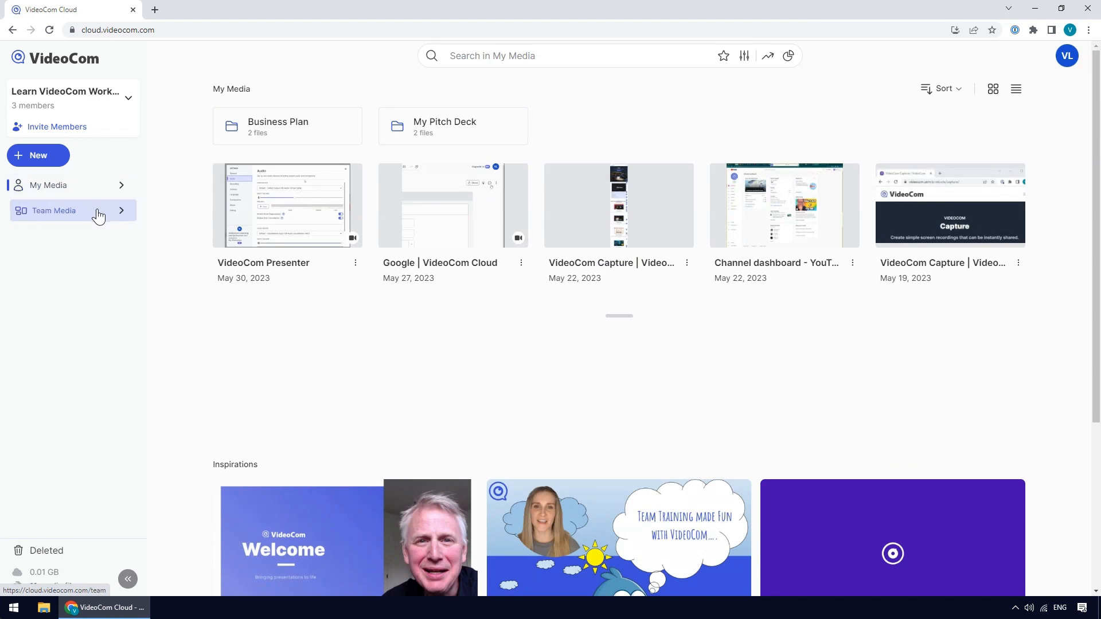
left_click(98, 213)
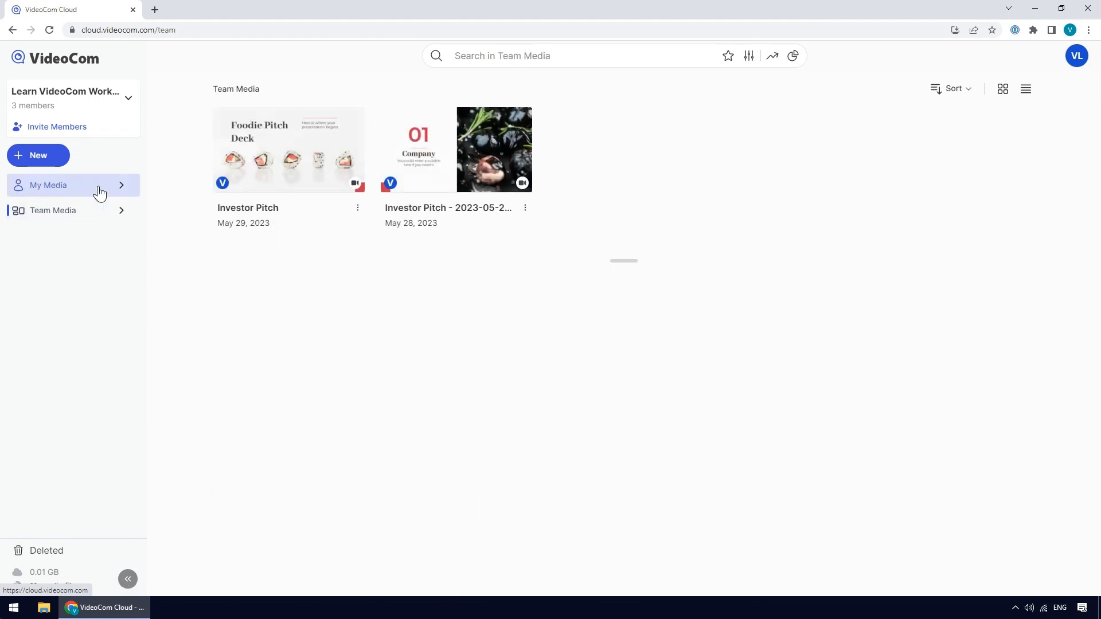
left_click(100, 193)
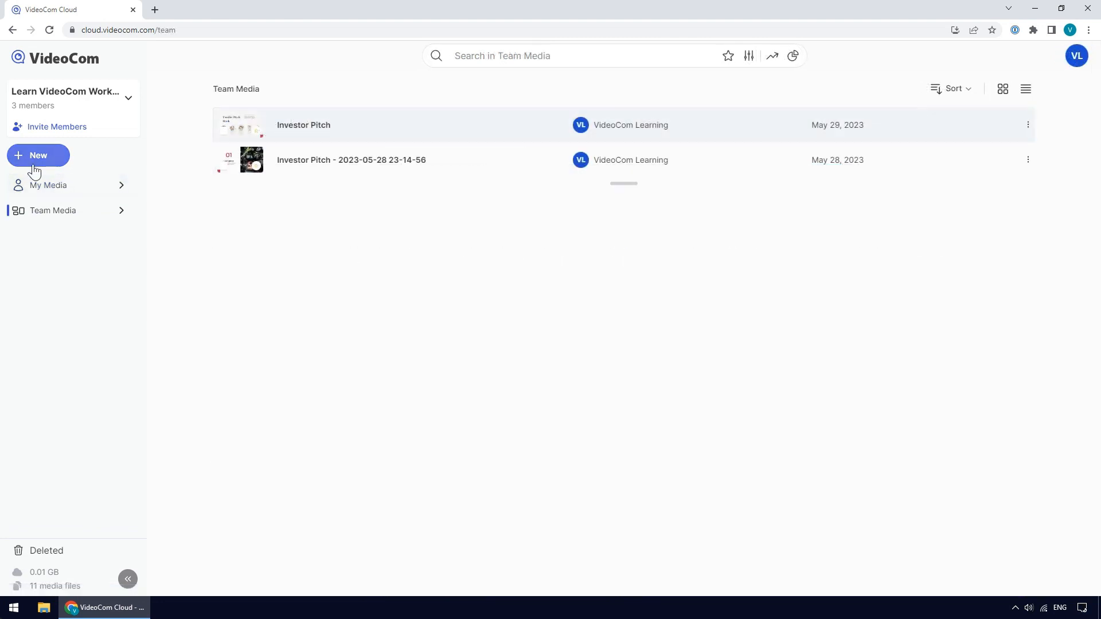
left_click(34, 167)
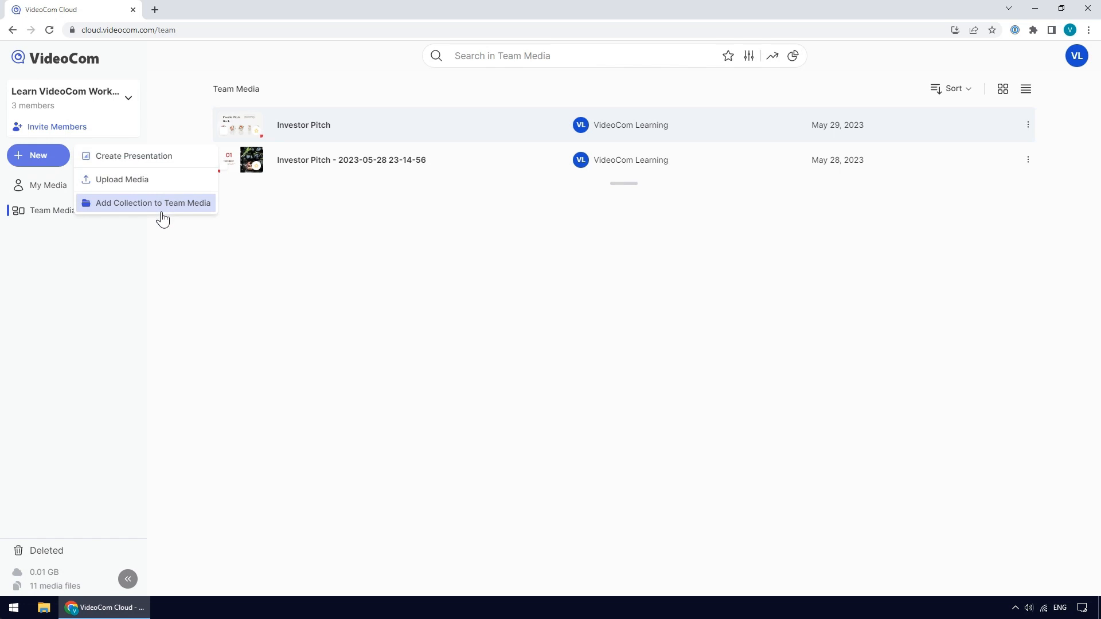
left_click(49, 185)
- Add a new collection to My Media named My new collection
left_click(41, 166)
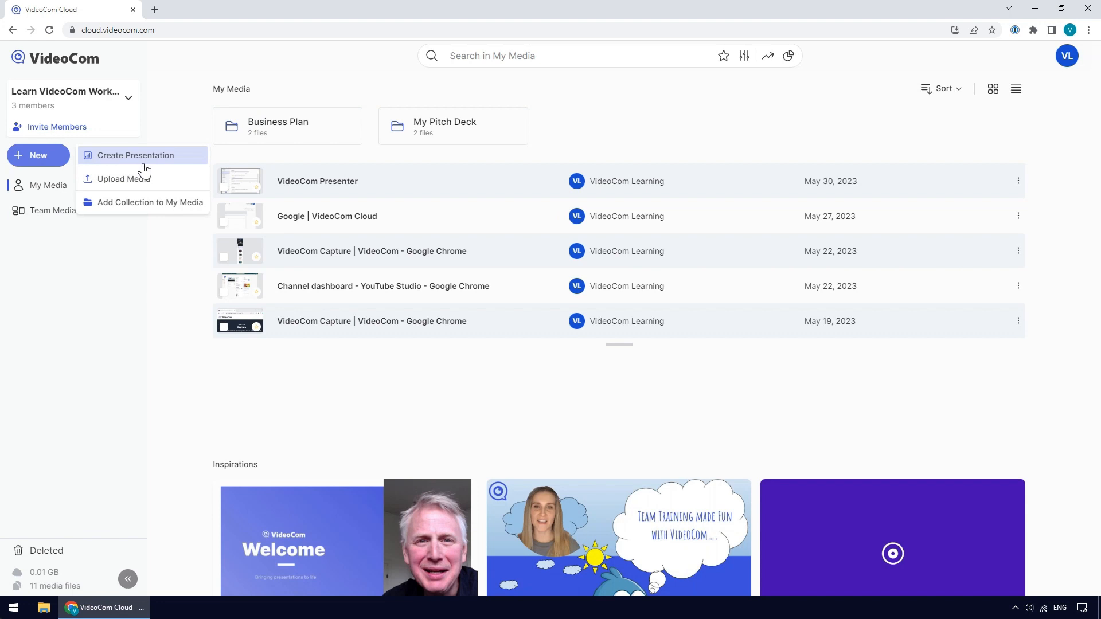
left_click(144, 203)
type("My new collec")
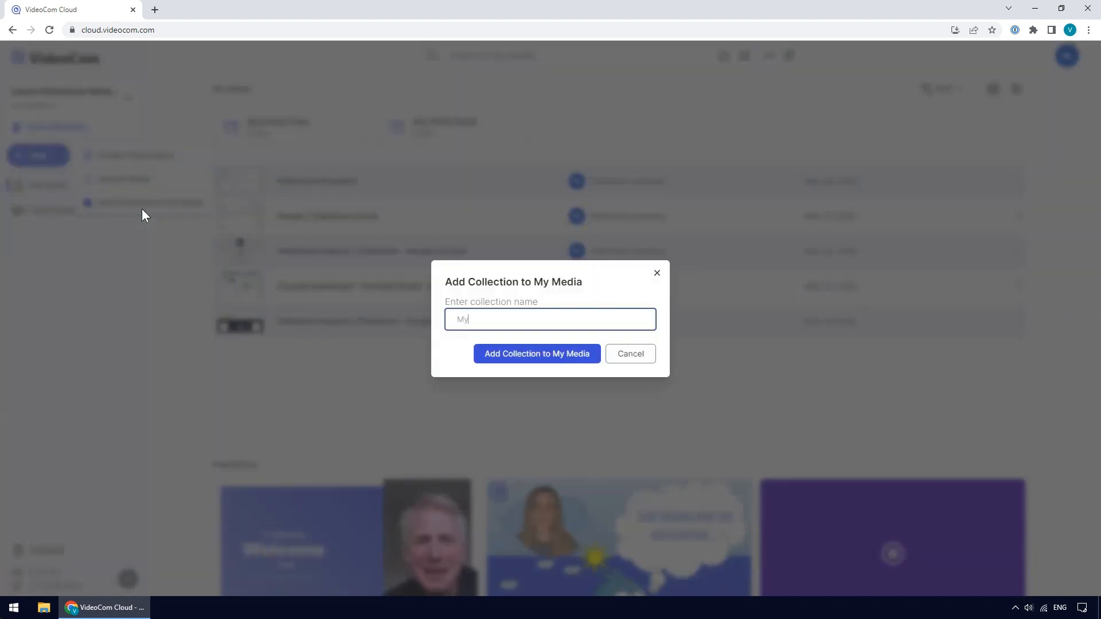
type("tion")
left_click(510, 366)
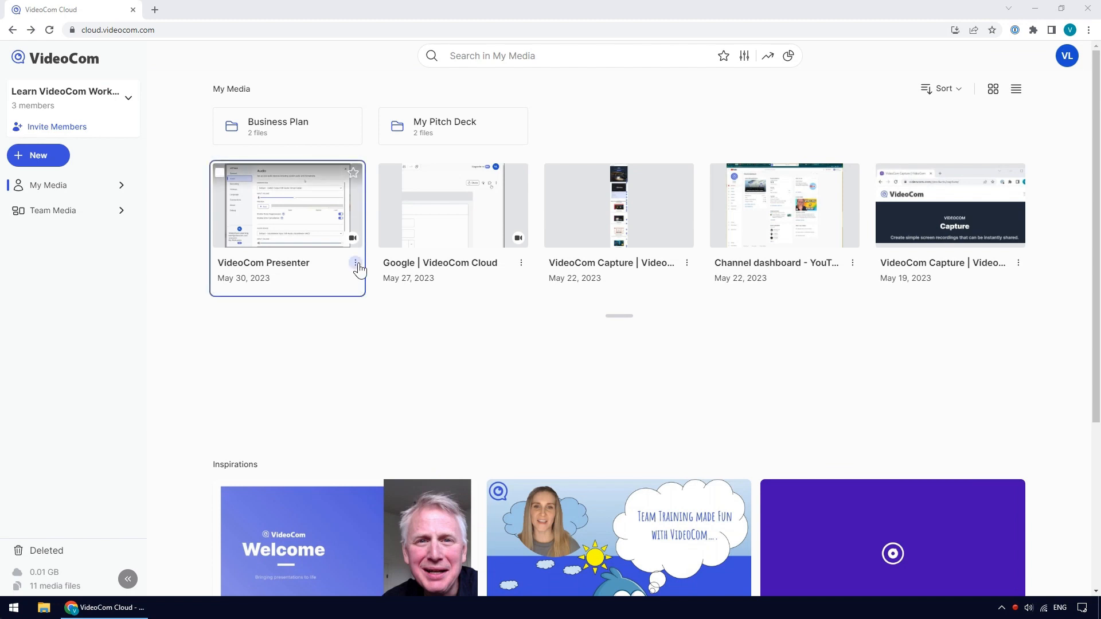
- Open the options menu of a media item, both in the library grid and on its media page, to review available actions
left_click(356, 263)
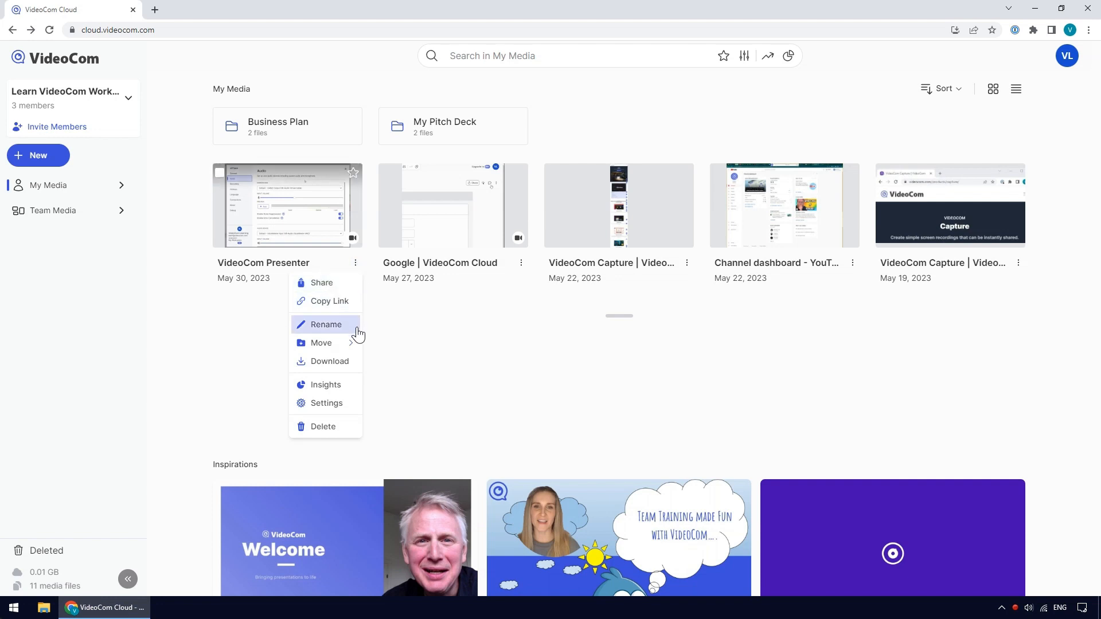
mouse_move(357, 350)
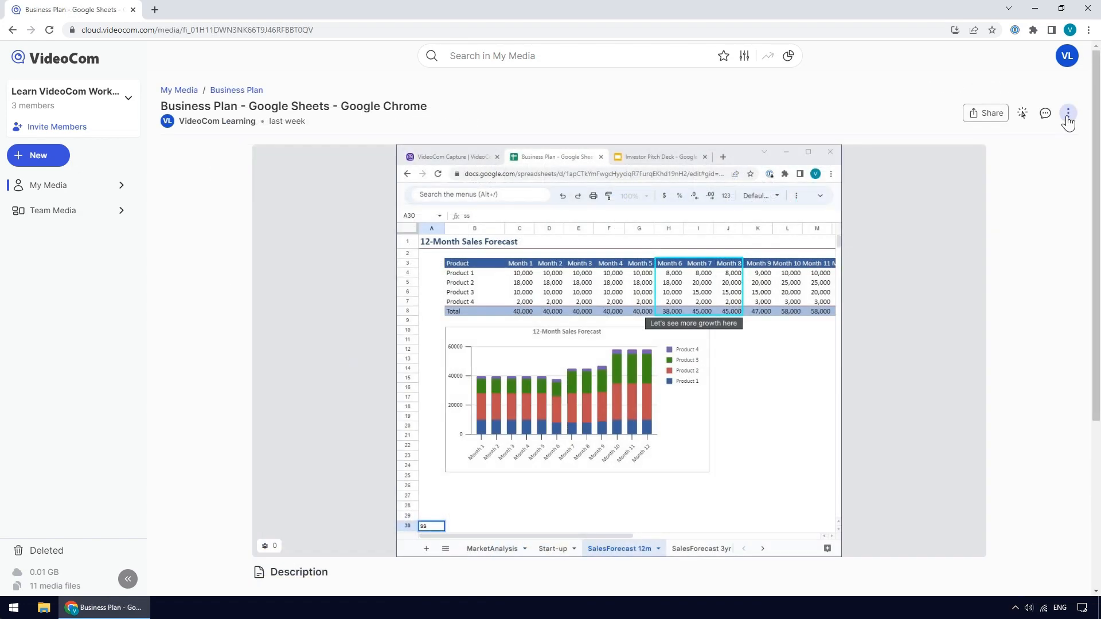
left_click(1068, 122)
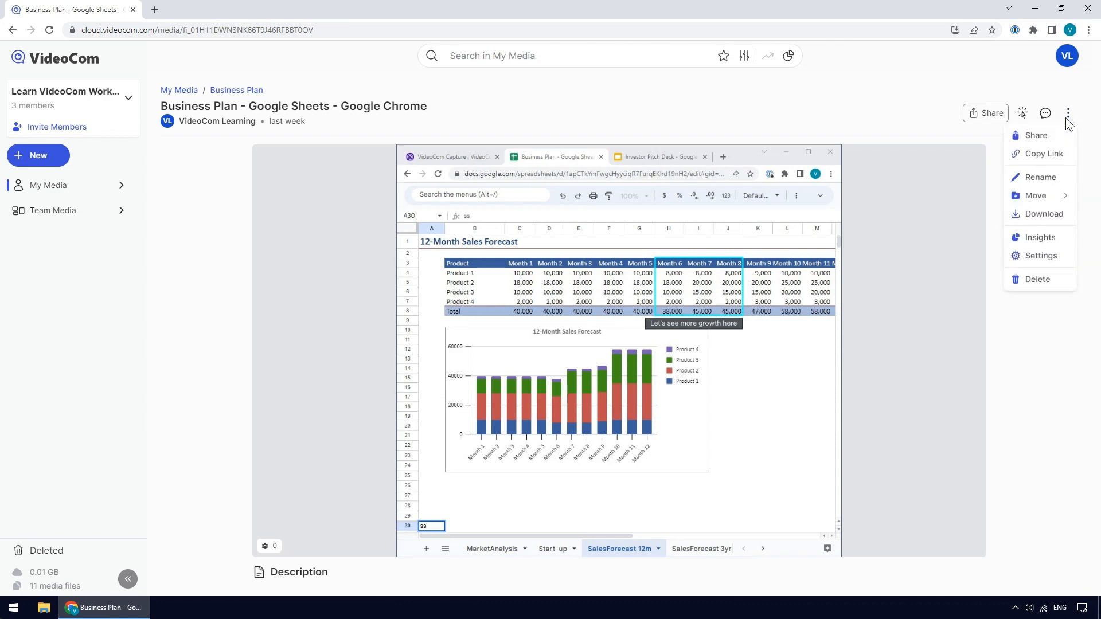
mouse_move(1068, 199)
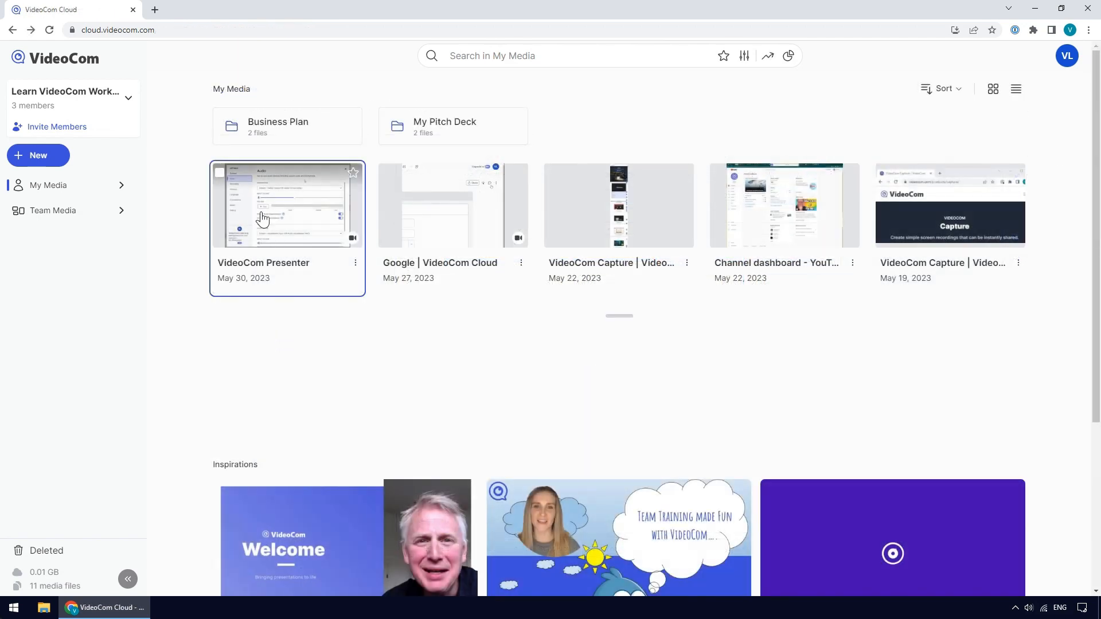
- Select the VideoCom Presenter, Google | VideoCom Cloud, VideoCom Capture and Channel dashboard items for a bulk action
left_click(220, 173)
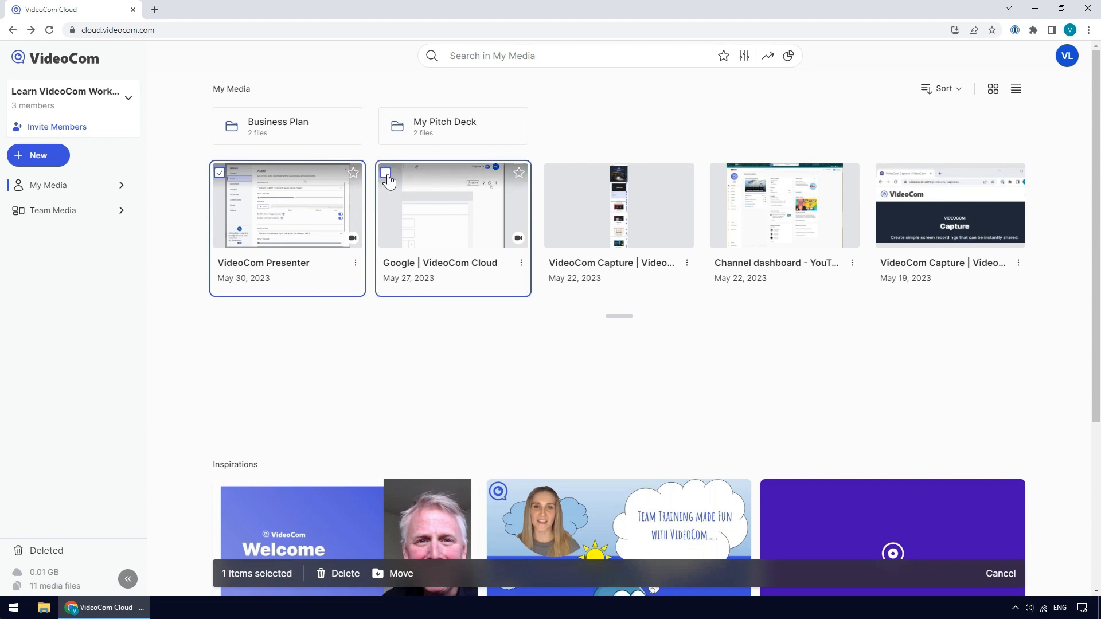
left_click(385, 172)
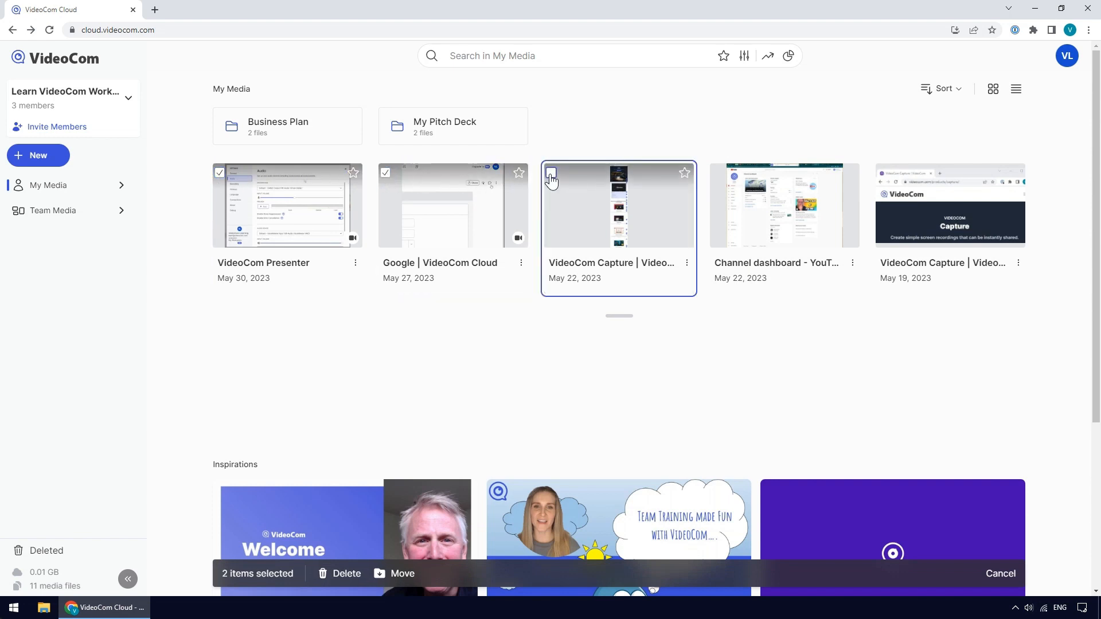
left_click(550, 173)
left_click(718, 175)
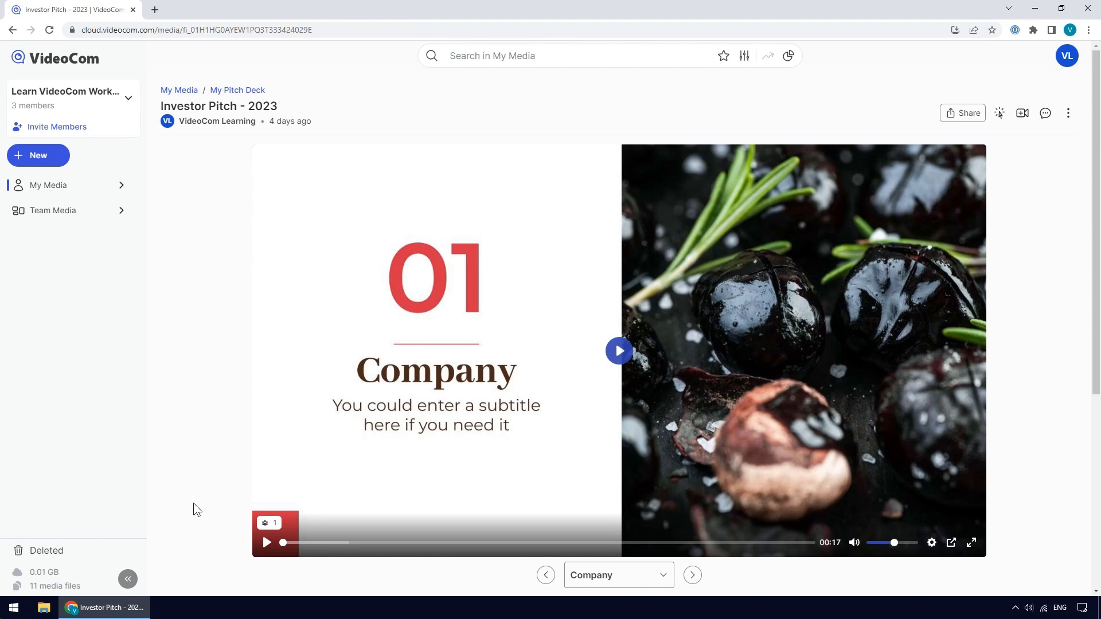
scroll(194, 504, "down", 5)
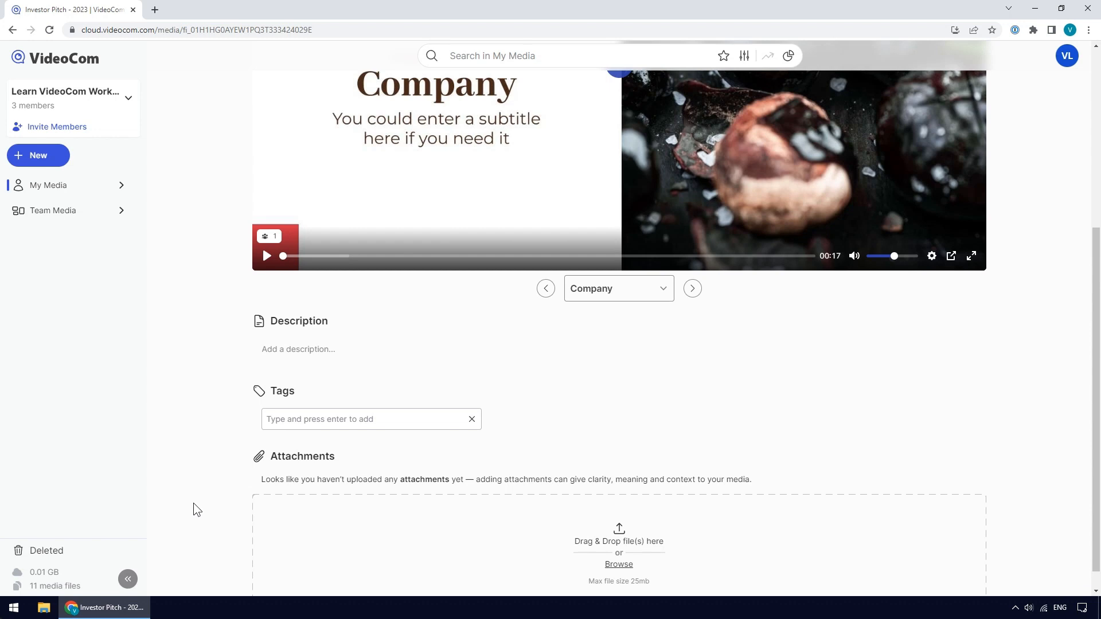
- Add the description "This is the company's latest investor pitch deck for 2023." to the video
left_click(262, 350)
type("This is ")
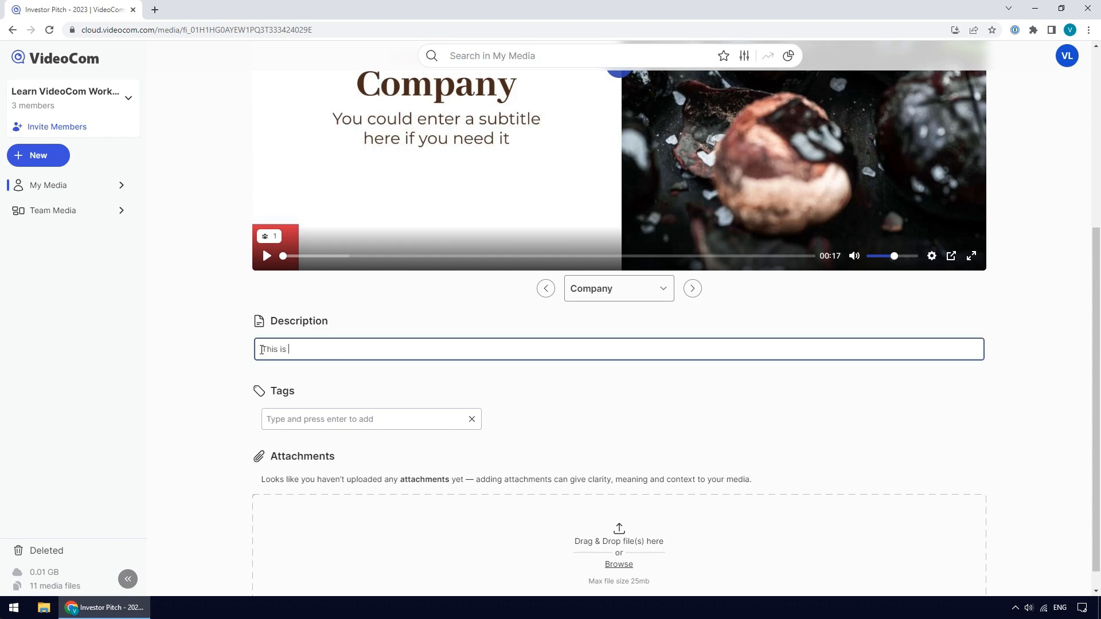
type("the company's latest investor pitch deck for 202")
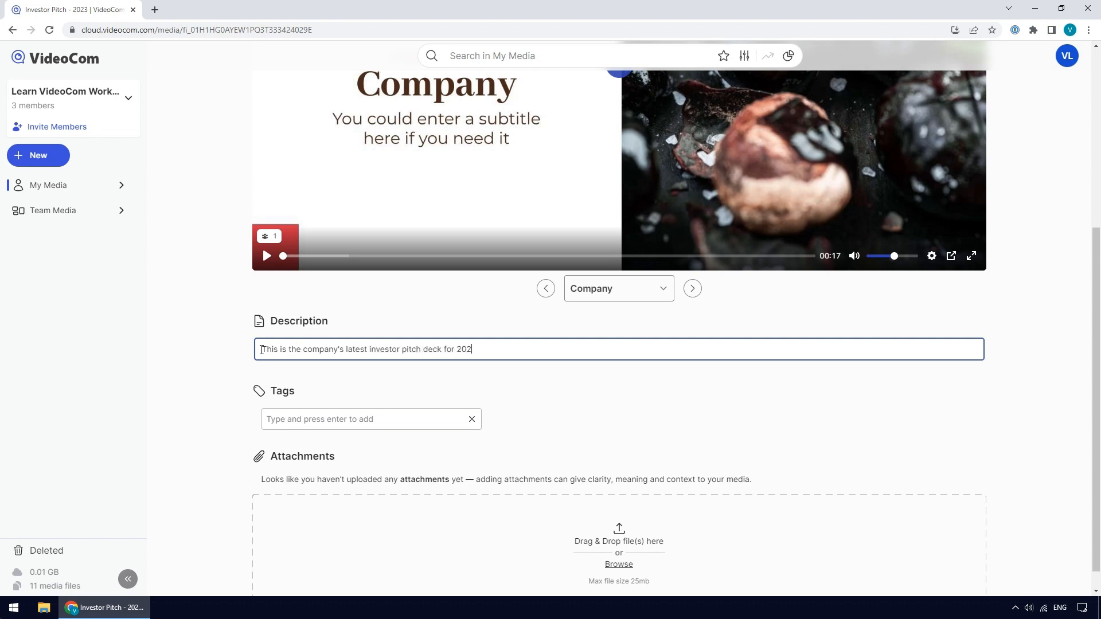
type("3.")
- Add the tags Pitch Deck and 2023 to the video
left_click(267, 419)
type("Pitc")
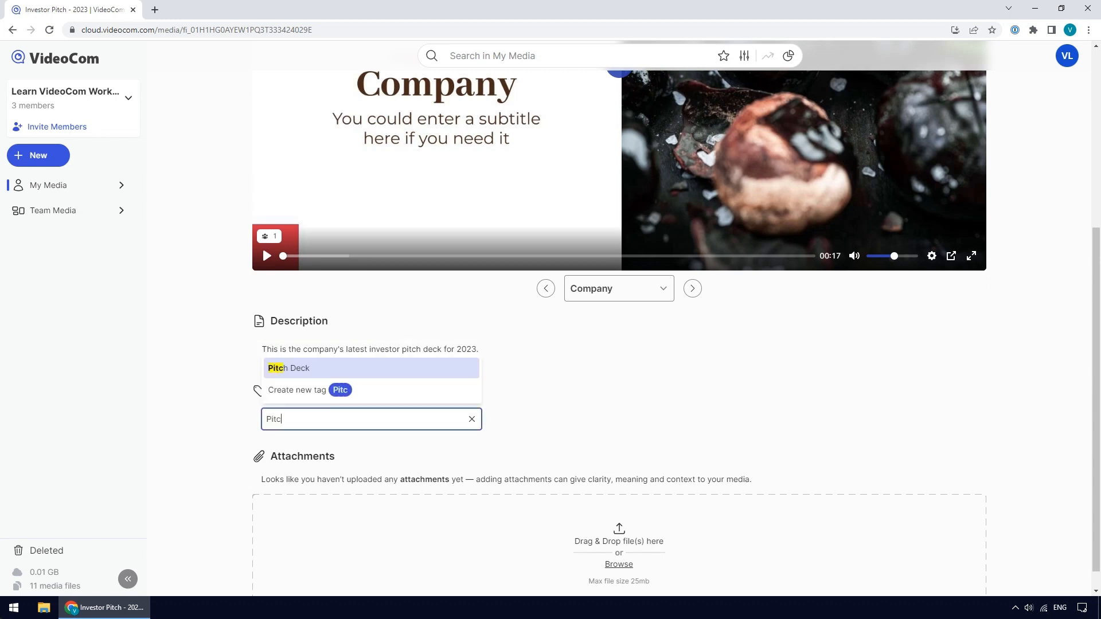
type("h Deck")
key("Return")
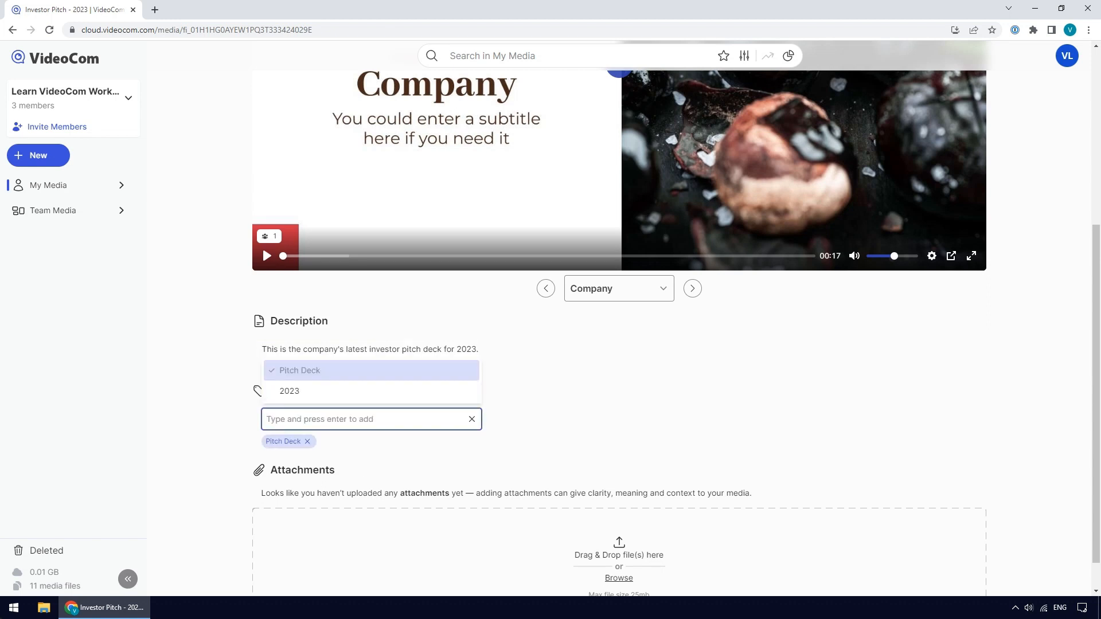
type("2023")
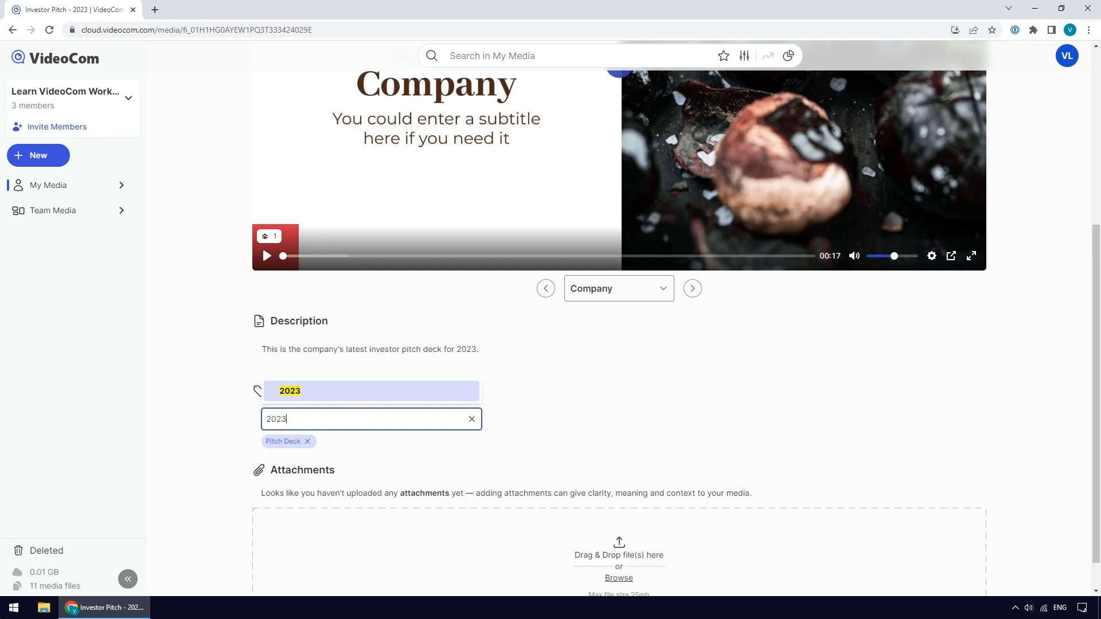
key("Return")
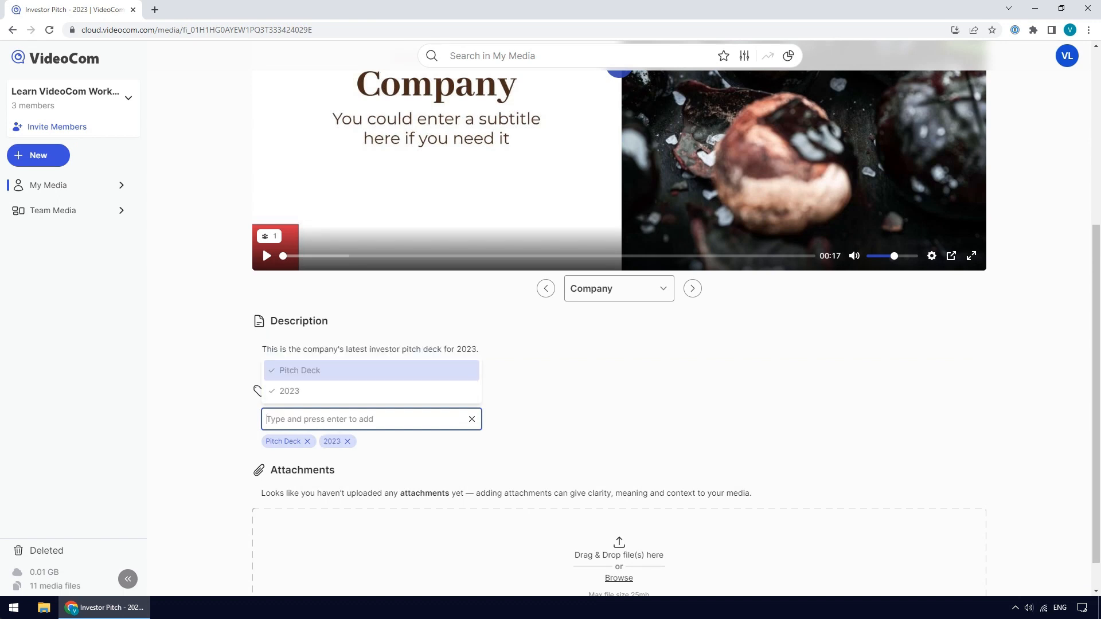
- Add the tags VideoCom Presenter, Foodie.com and Culinary to the video
type("Vide")
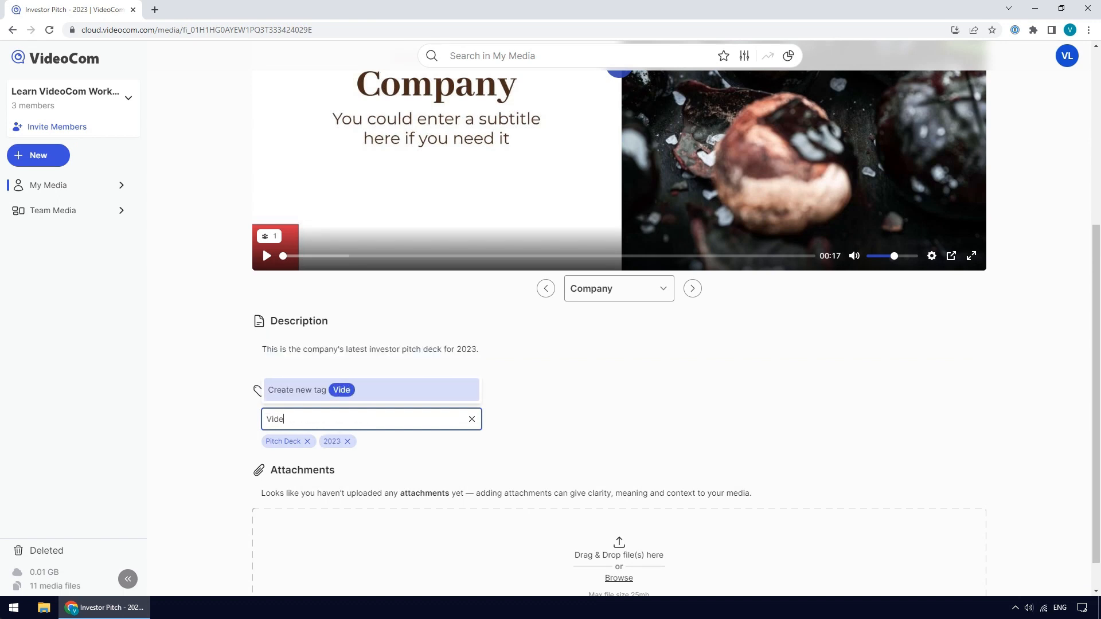
type("oCom Presenter")
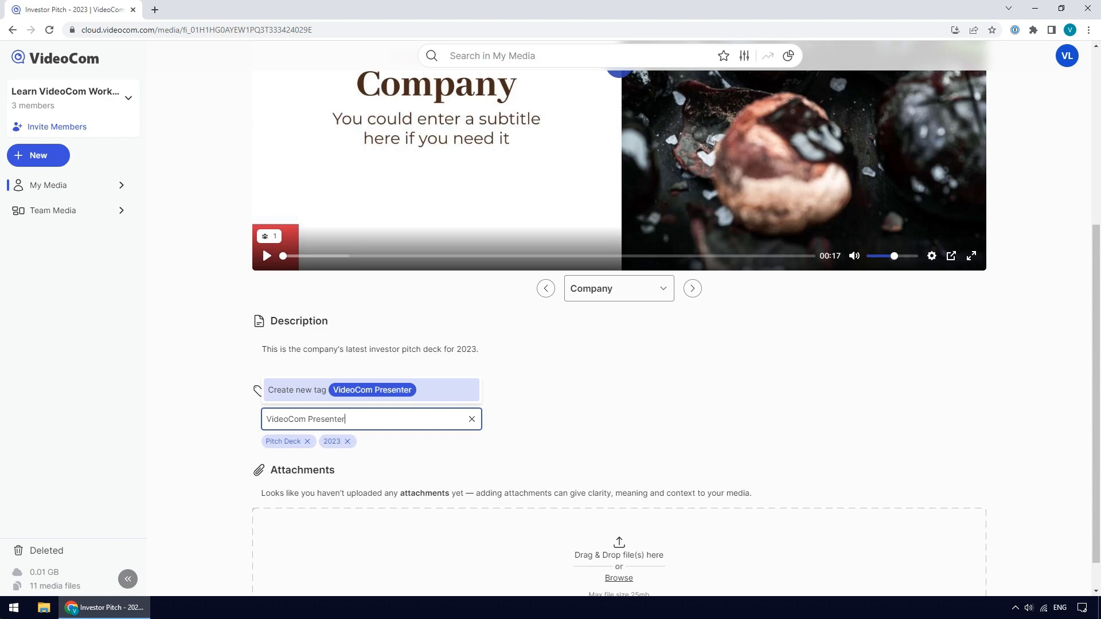
key("Return")
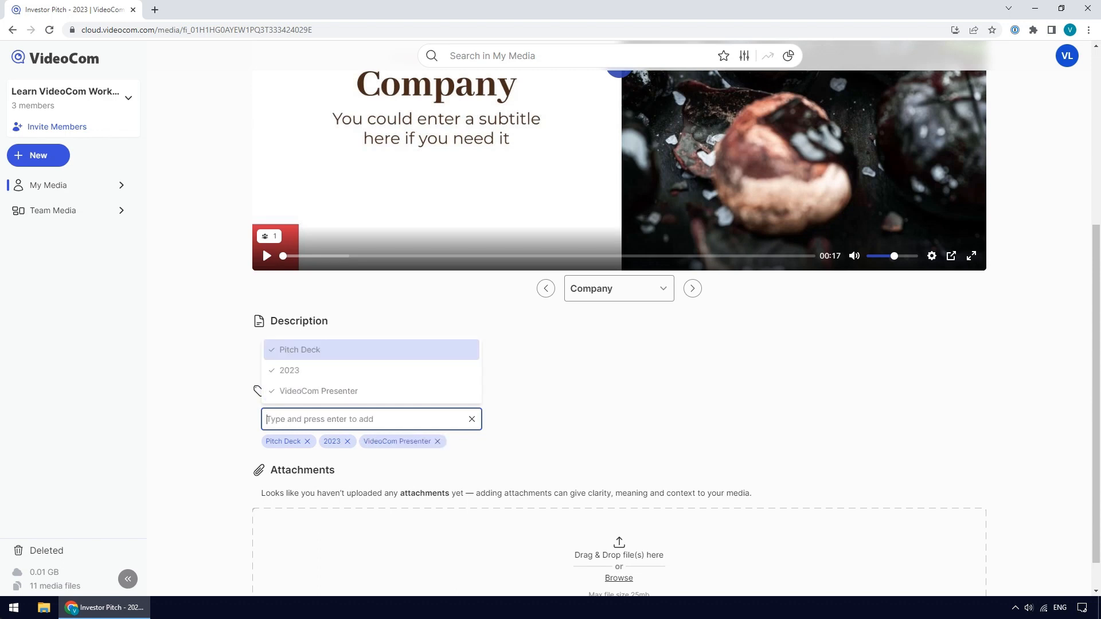
type("Foodie.co")
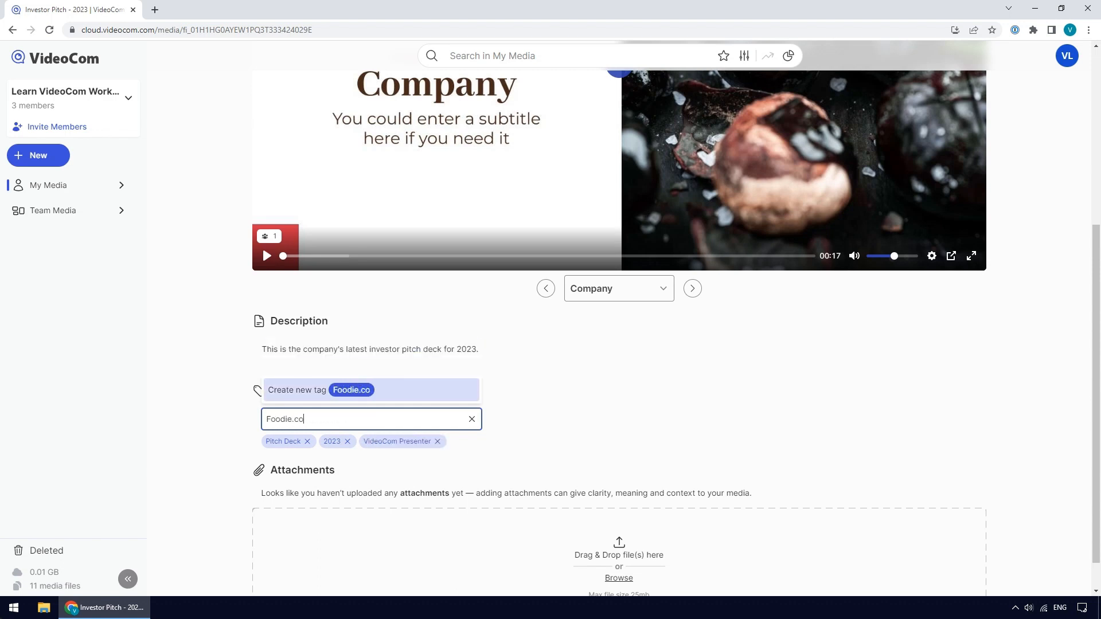
type("m")
key("Return")
type("Culi")
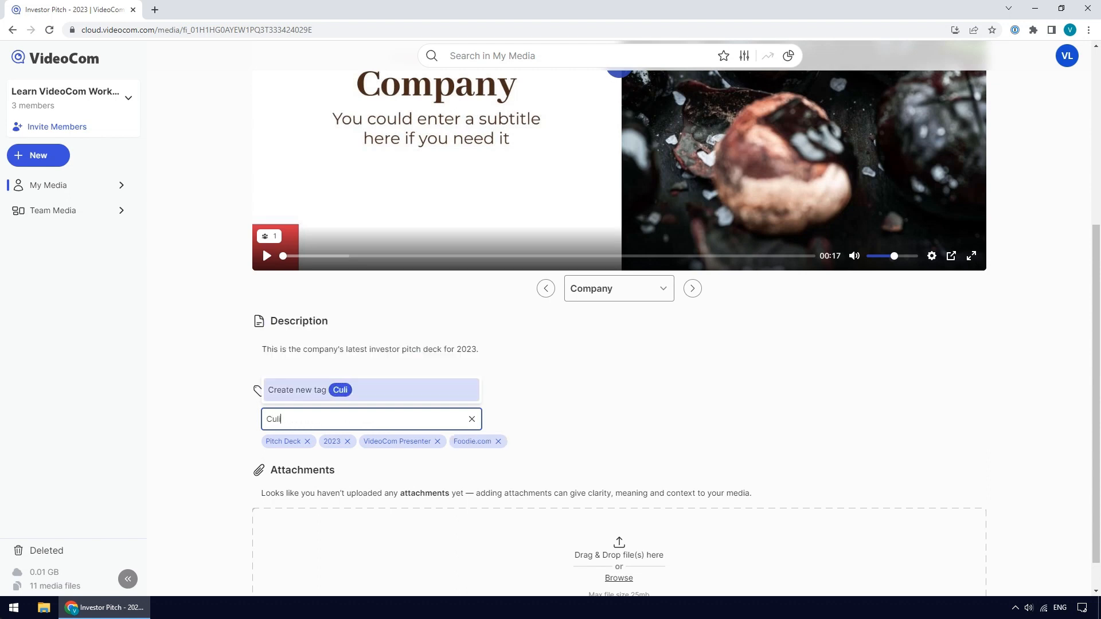
type("nary")
key("Return")
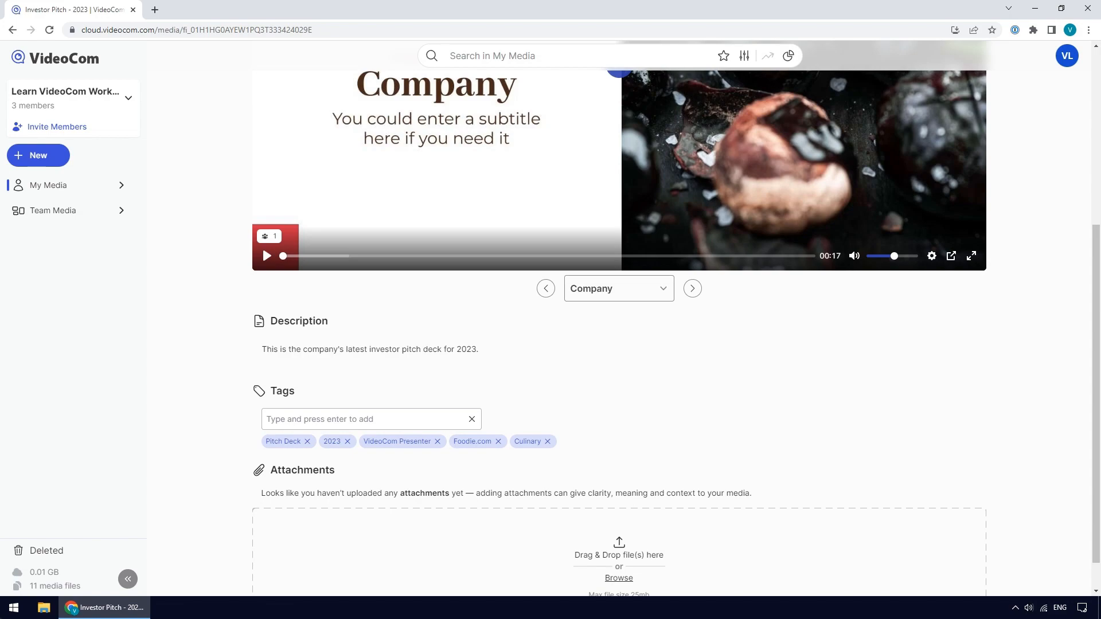
- Attach Business Plan.jpg to the video by dropping it from the file explorer into the attachments area
scroll(618, 321, "down", 1)
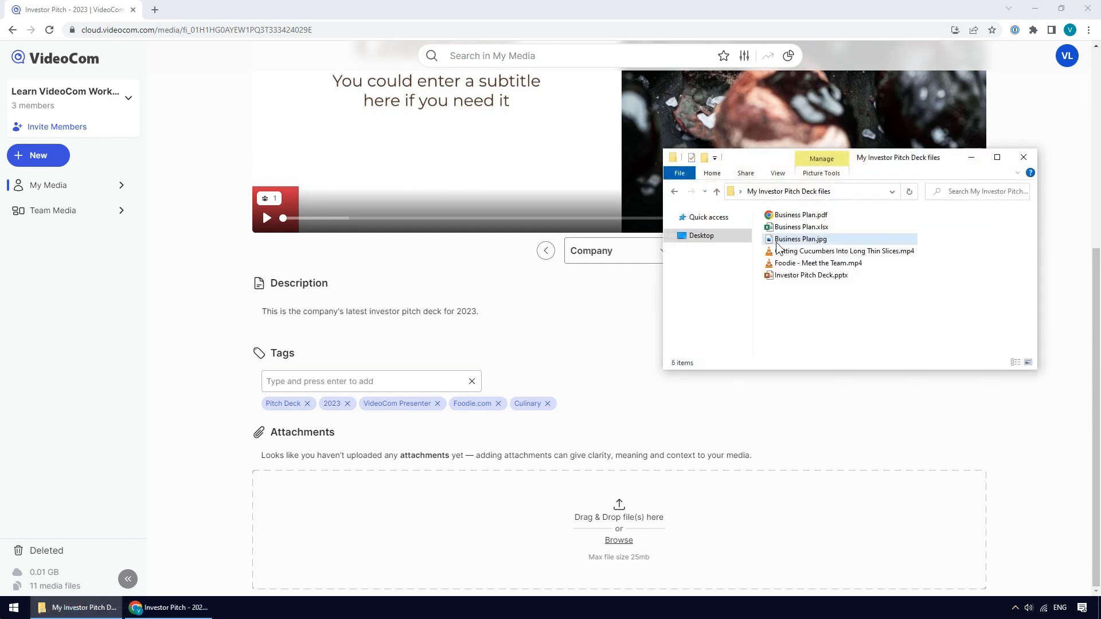
left_click_drag(776, 242, 566, 539)
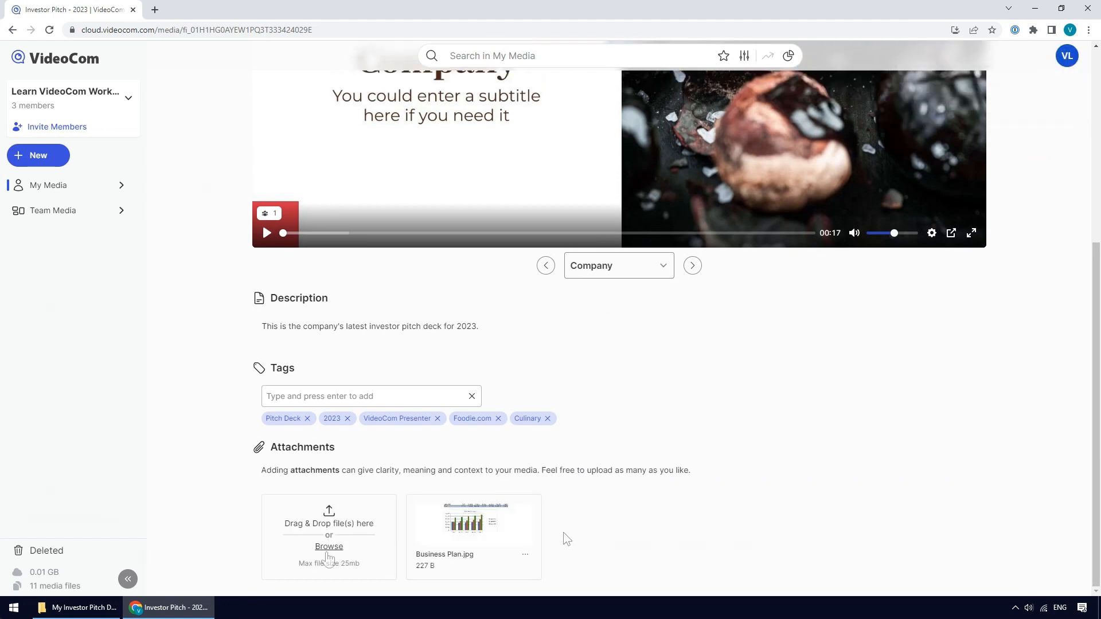
- Attach Business Plan.xlsx to the video by browsing the Investor Pitch Deck files folder
left_click(329, 546)
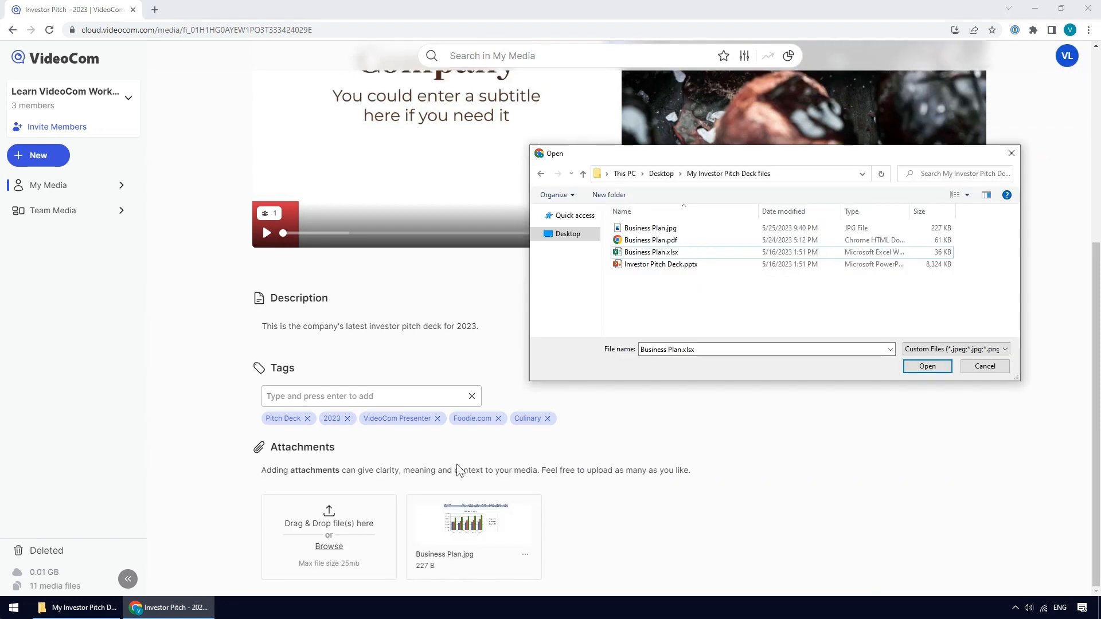
left_click(686, 254)
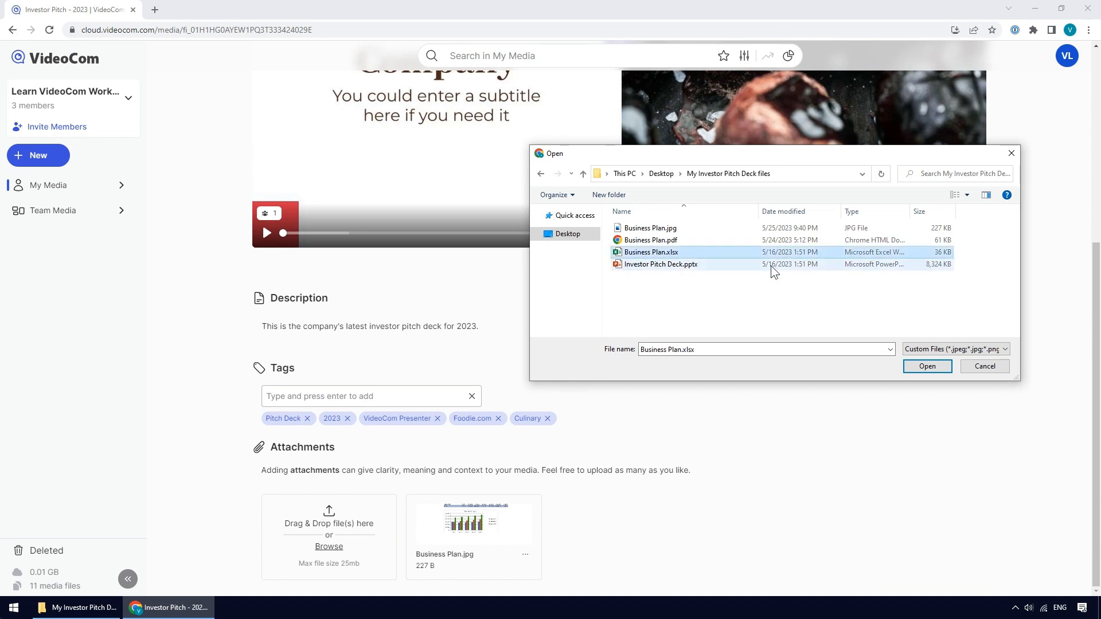
left_click(910, 370)
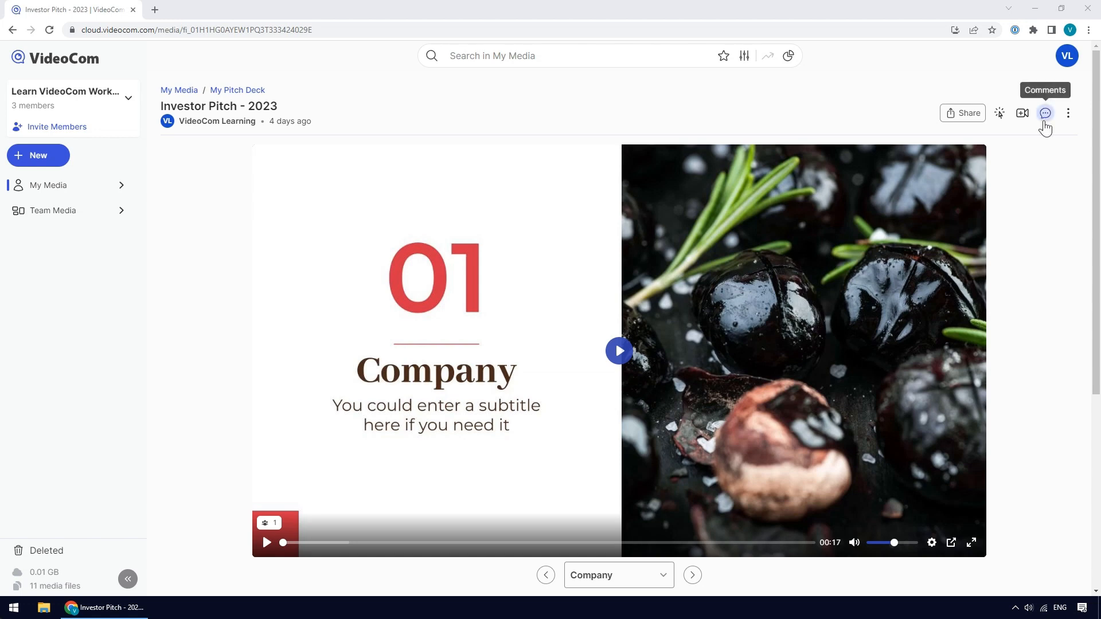
- Open the video's comments and post "Feel free to leave your comments and suggestions, everyone!"
left_click(1045, 114)
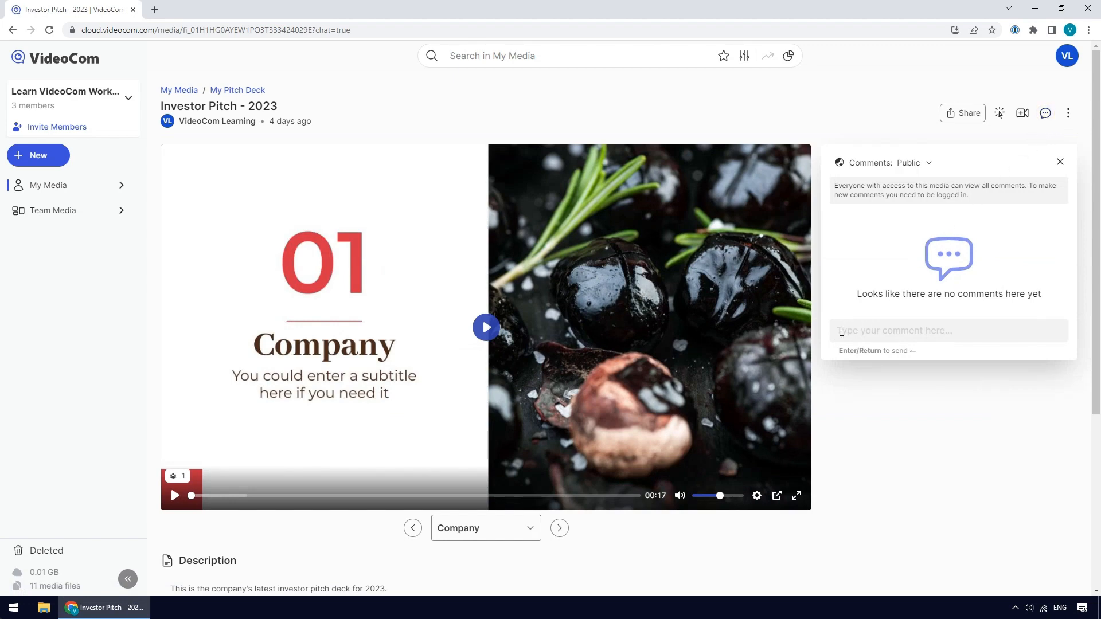
left_click(842, 332)
type("Feel free to leave ")
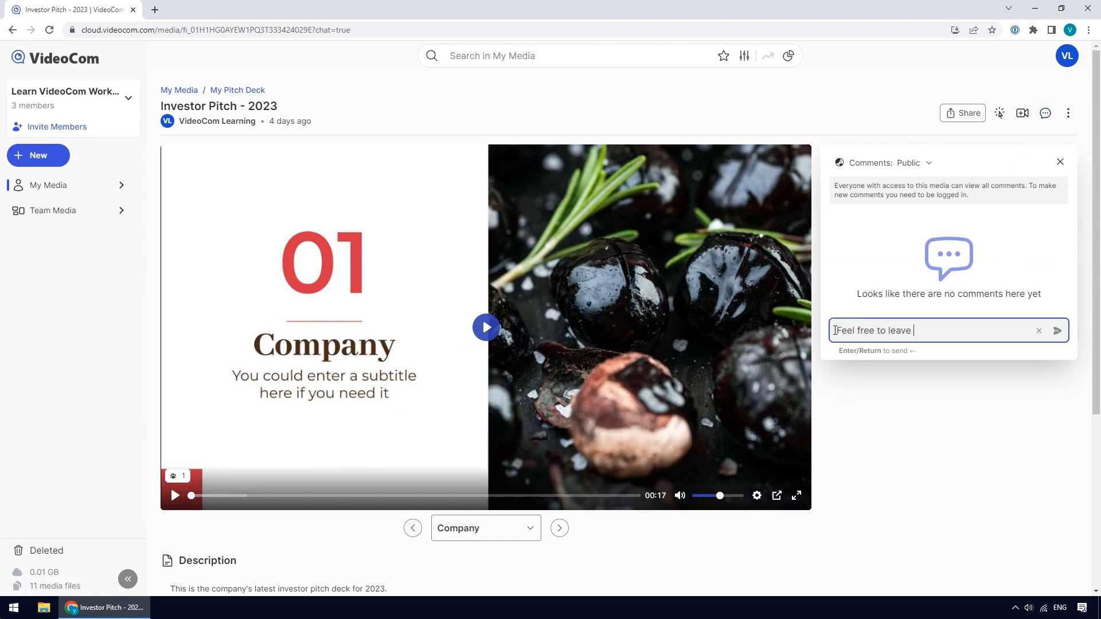
type("your comments and suggestions,")
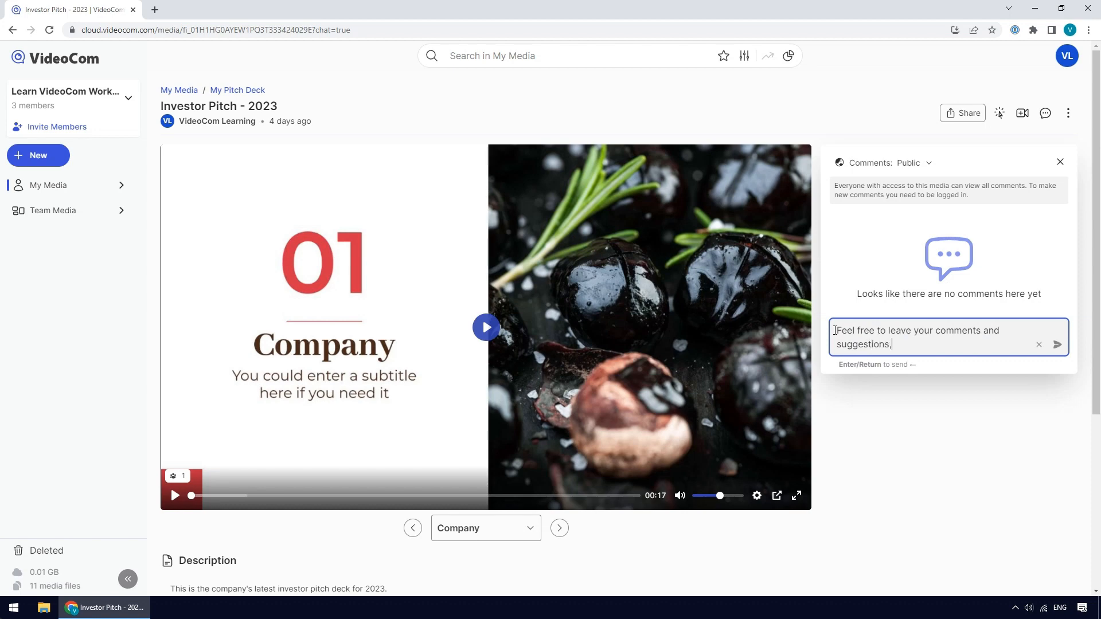
type(" everyone!")
key("Return")
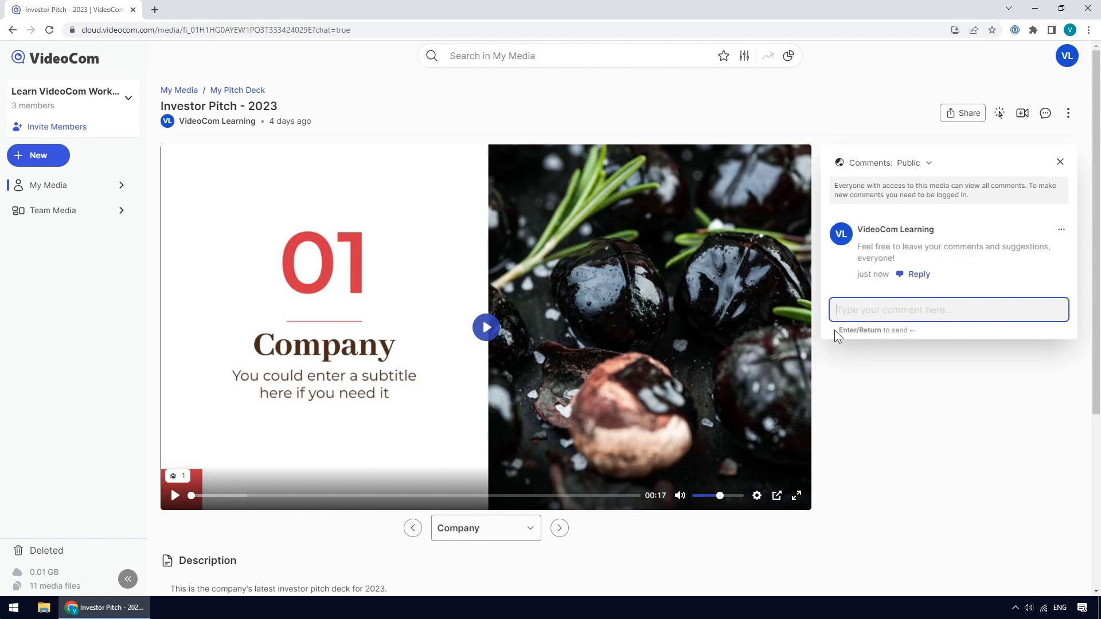
- Switch the comments visibility from Public to Private
left_click(929, 164)
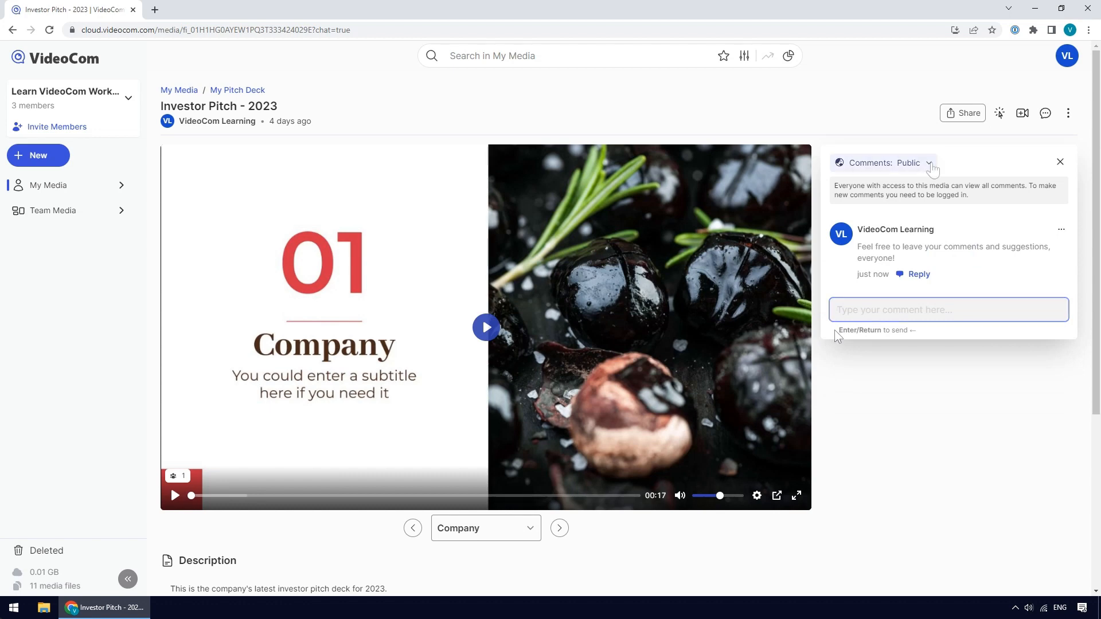
left_click(931, 165)
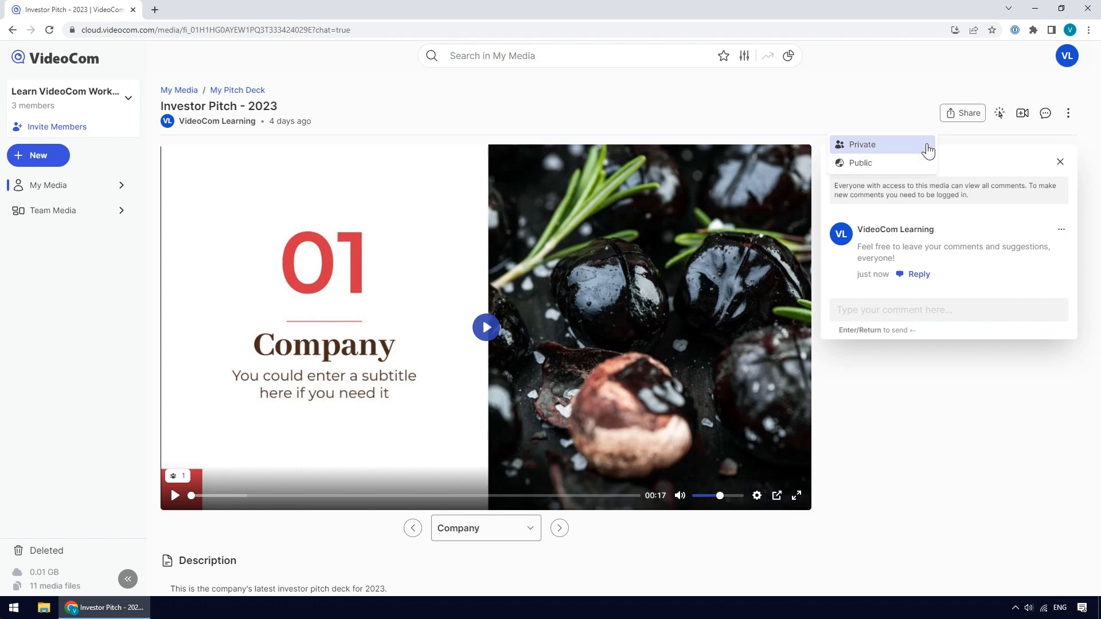
left_click(928, 150)
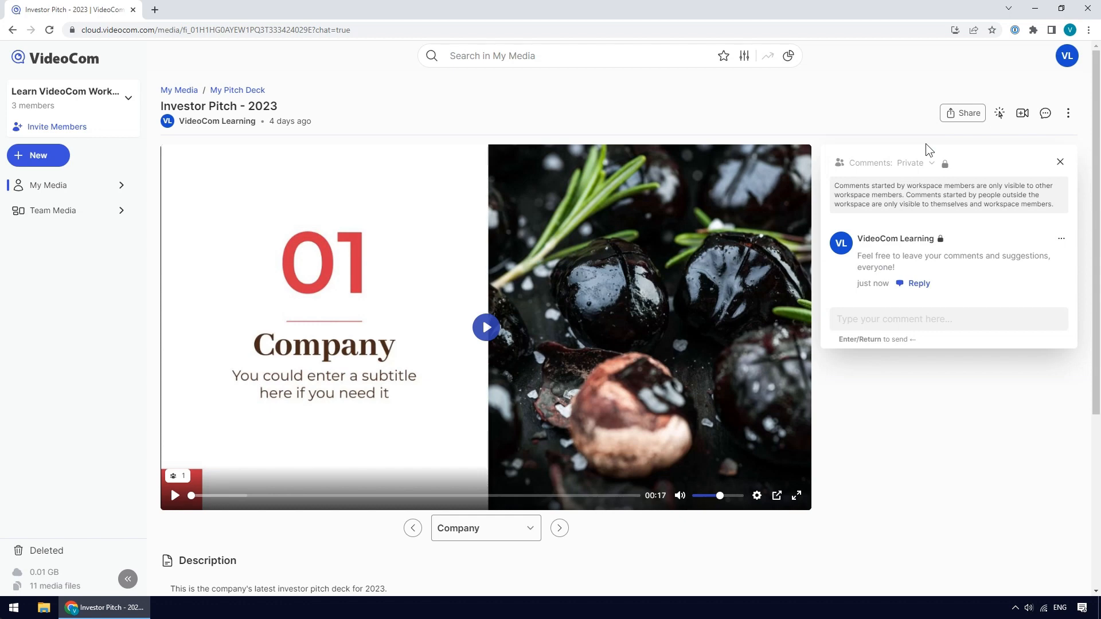
- Post the comment "All comments and suggestions are highly appreciated!" on the video
left_click(834, 330)
type("All comments ")
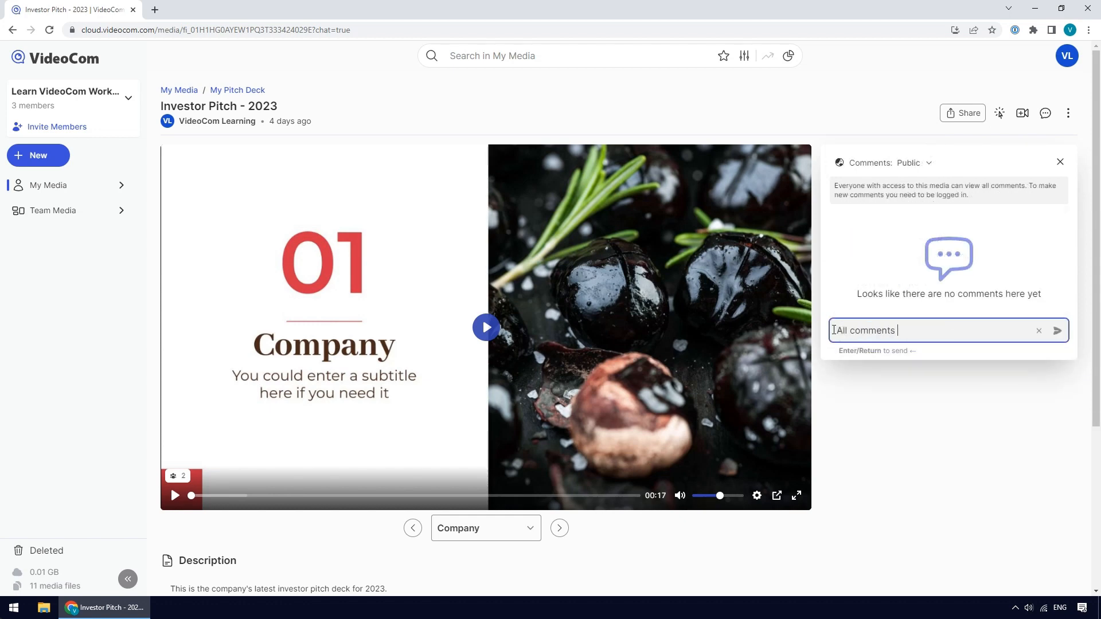
type("and suggestions are highly appreciated!")
key("Return")
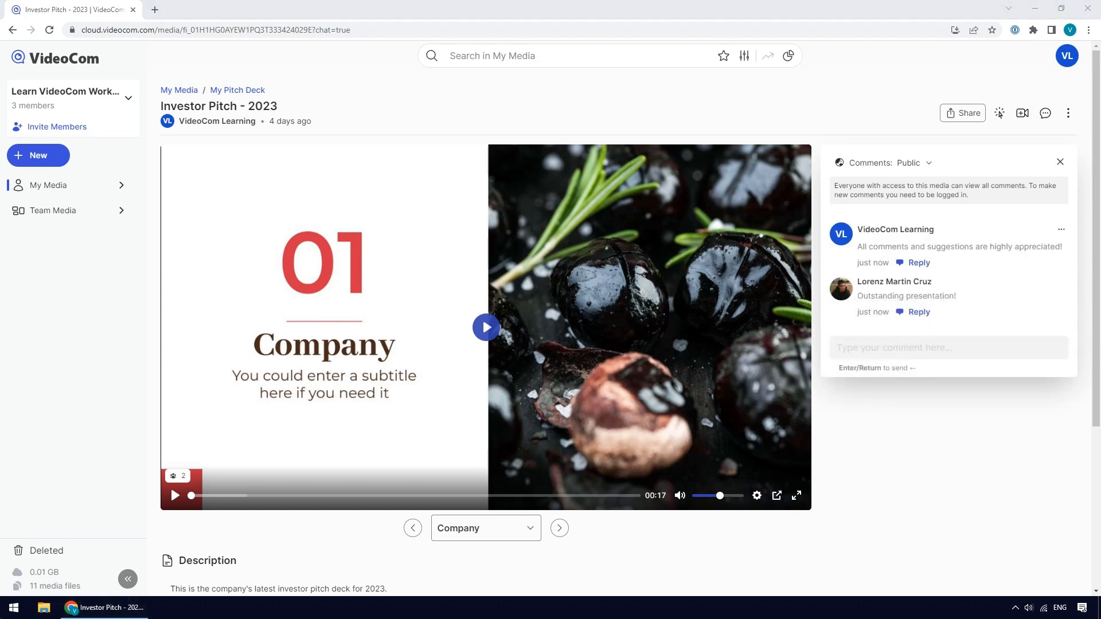
- Reply "Thank you very much!" to the viewer's "Outstanding presentation!" comment
left_click(915, 314)
type("Thank you very much!")
key("Return")
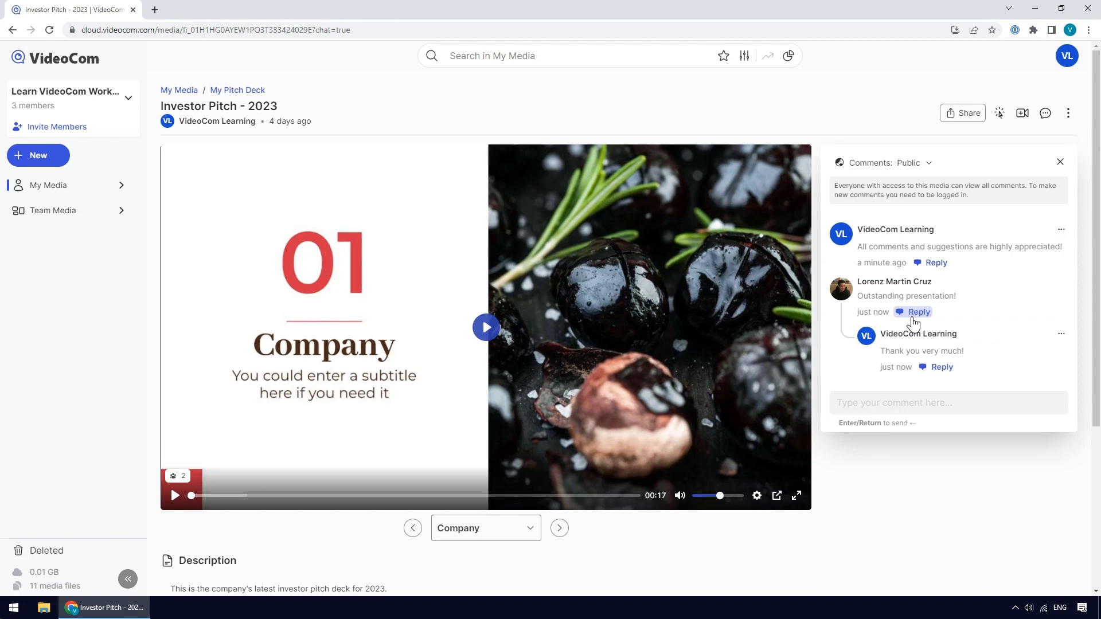
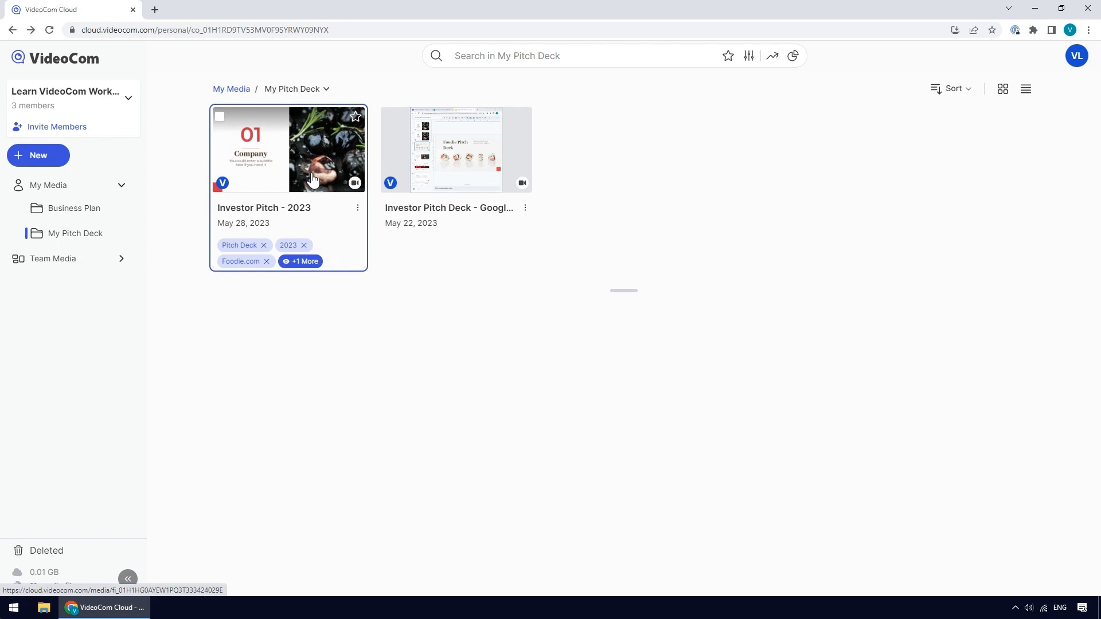
- Open the Investor Pitch - 2023 video and start adding a new call to action
left_click(313, 180)
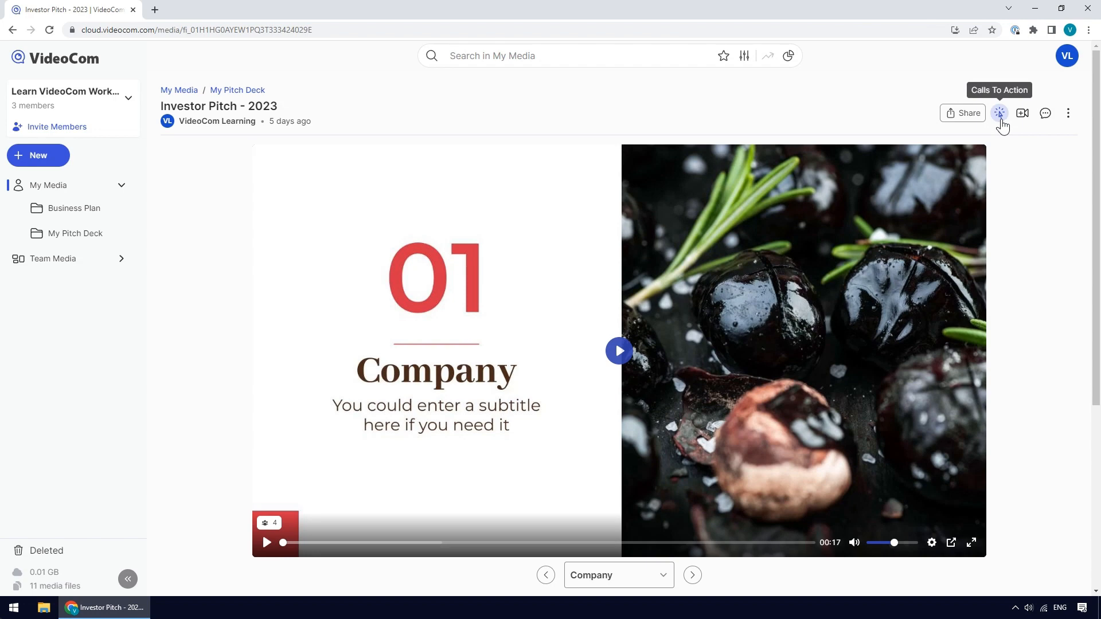
left_click(1001, 117)
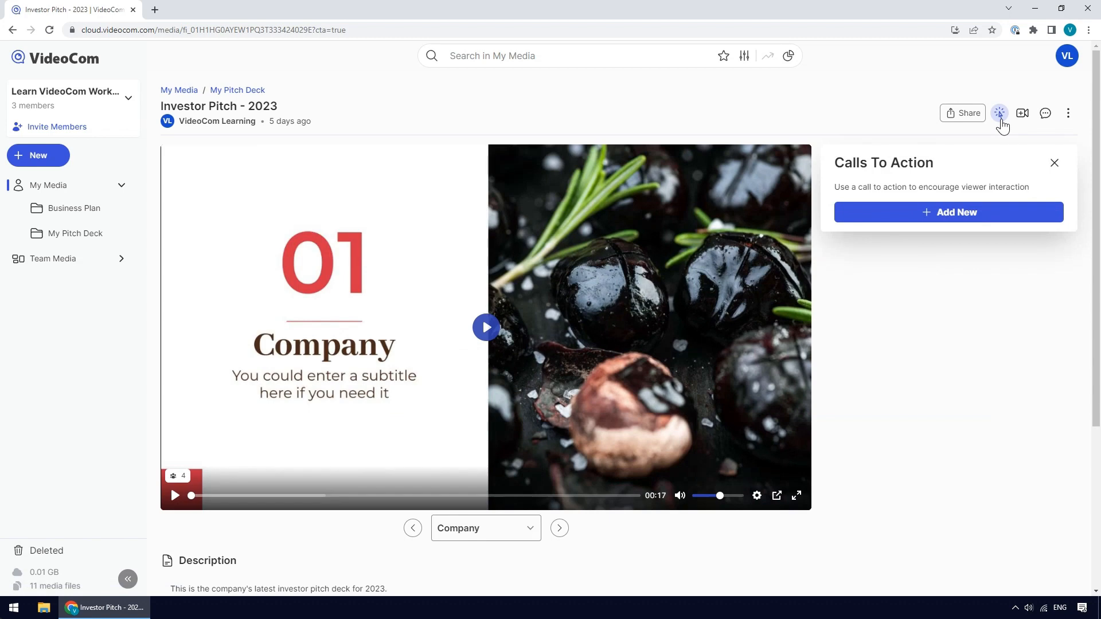
left_click(959, 226)
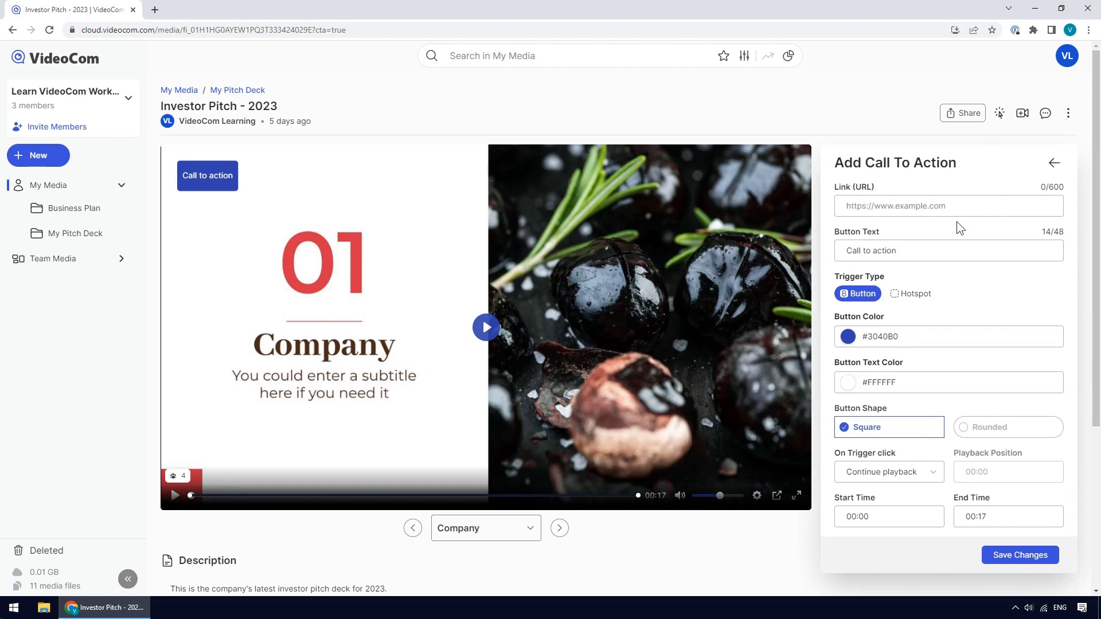
left_click(955, 208)
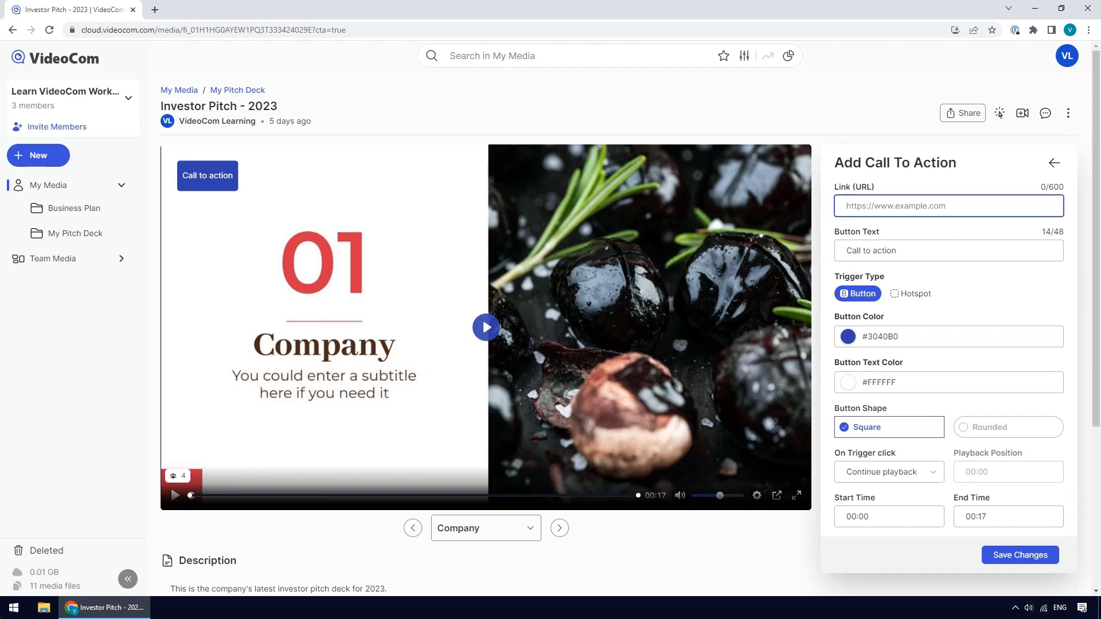
type("https://www.foodieinc.com")
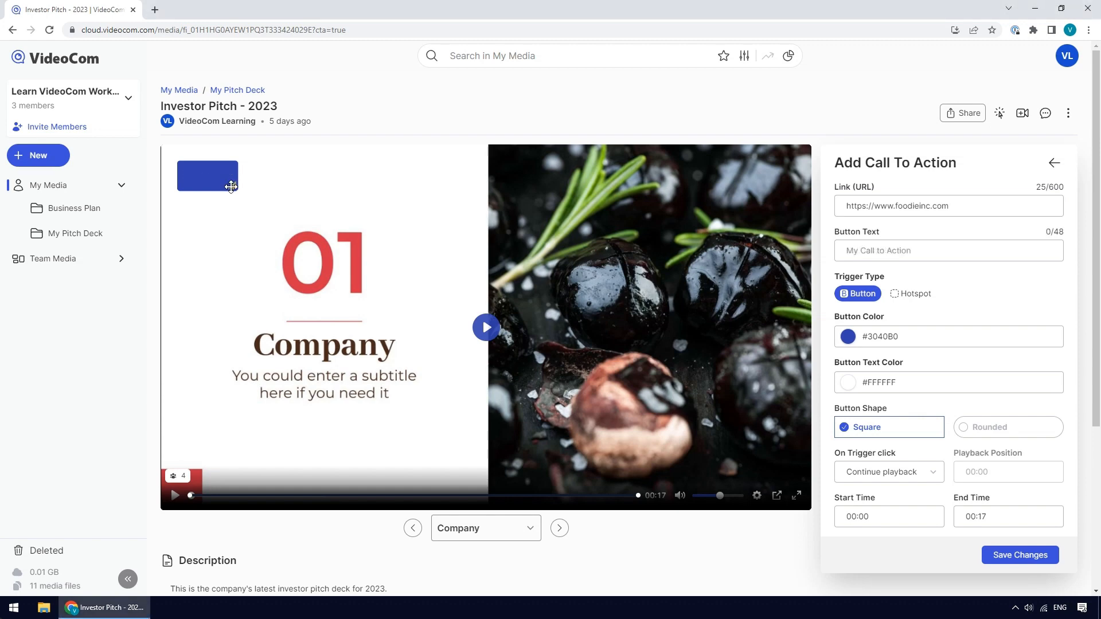
- Widen the call-to-action button and label it "Click here to visit our website!"
left_click_drag(230, 187, 281, 187)
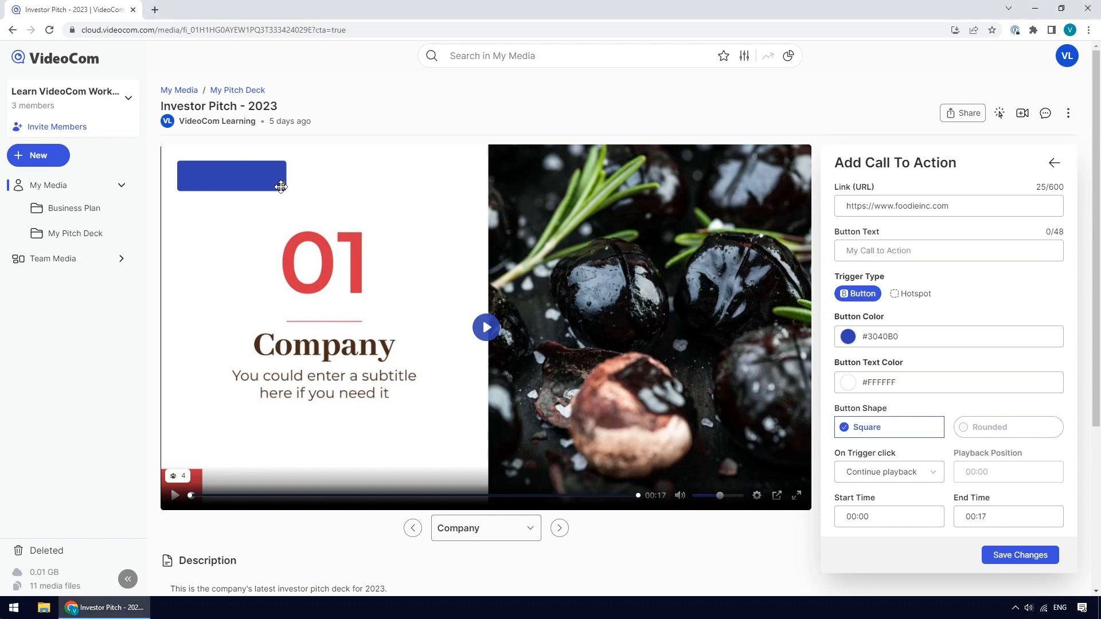
left_click(841, 251)
type("Click her")
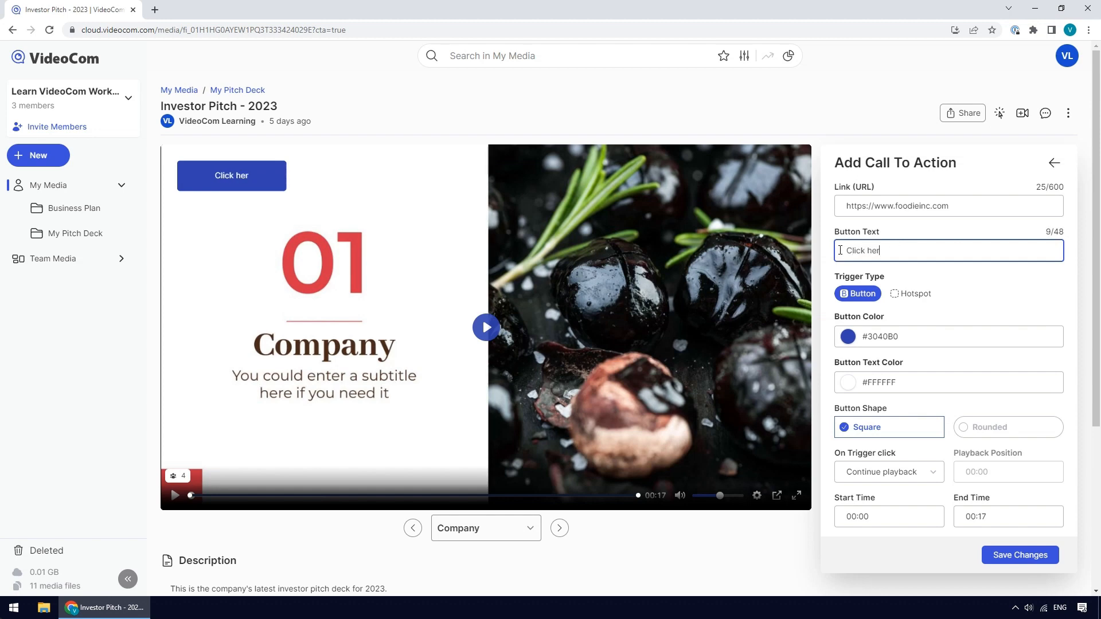
type("e to visit our w")
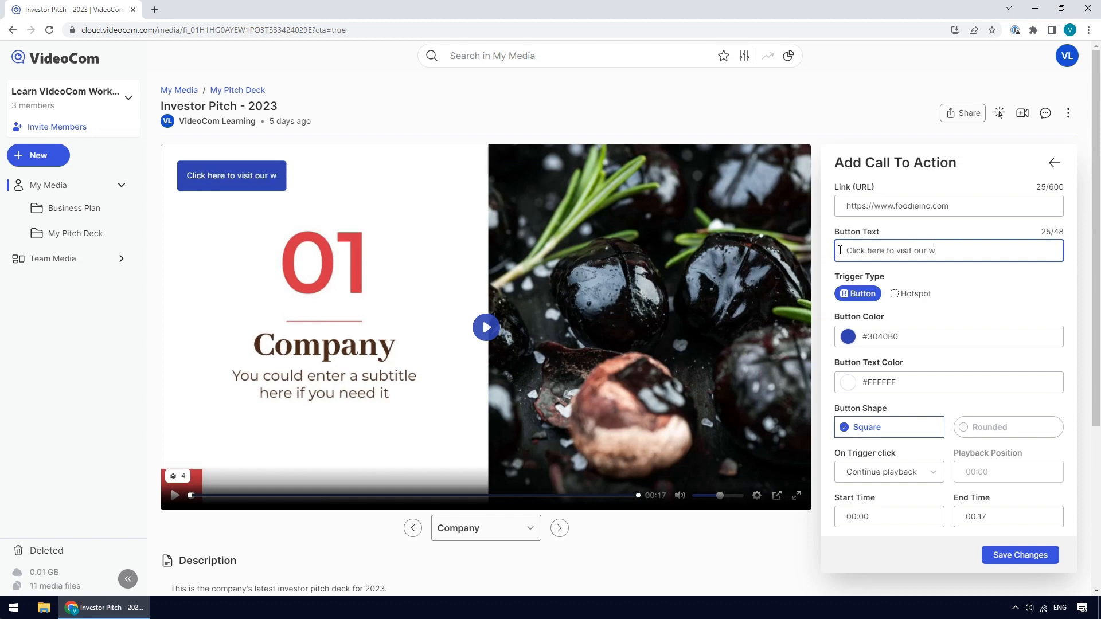
type("ebsite!")
left_click(864, 297)
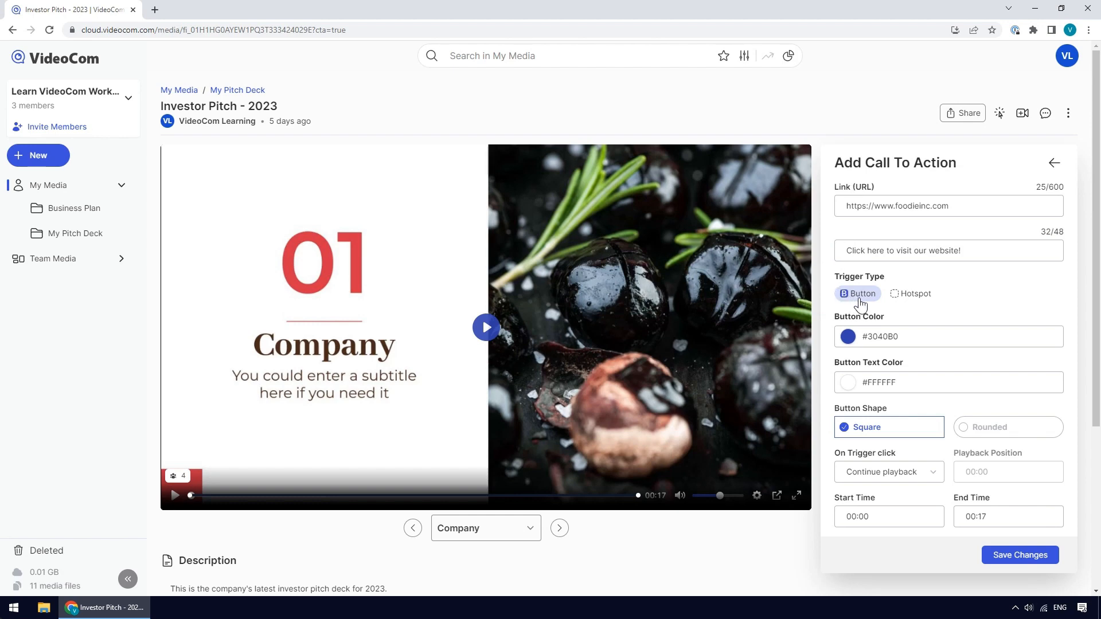
left_click(861, 298)
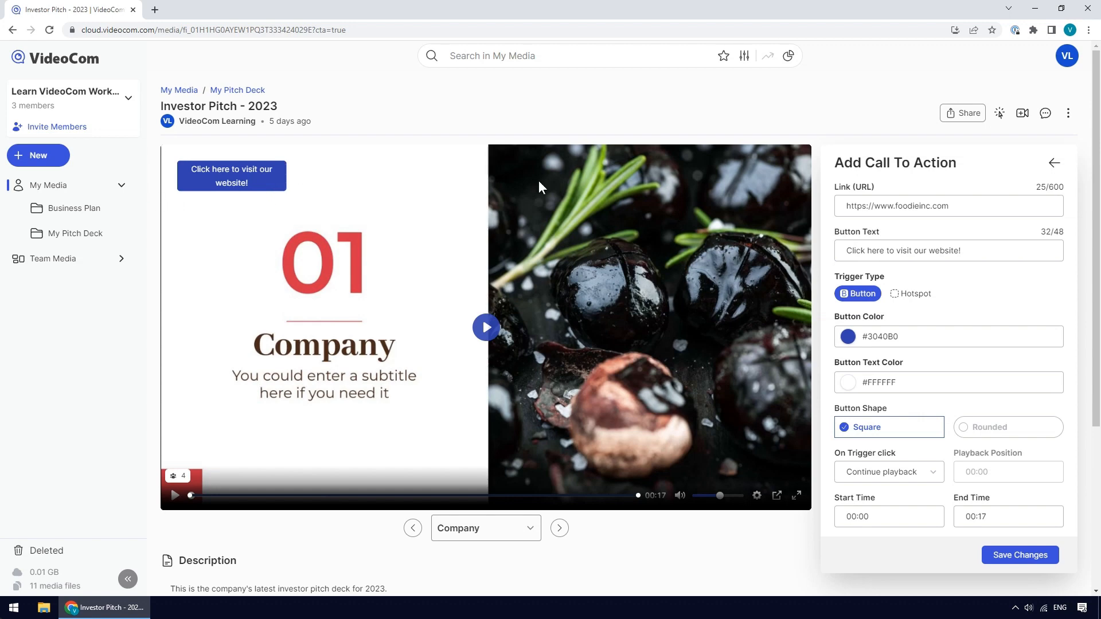
left_click(913, 295)
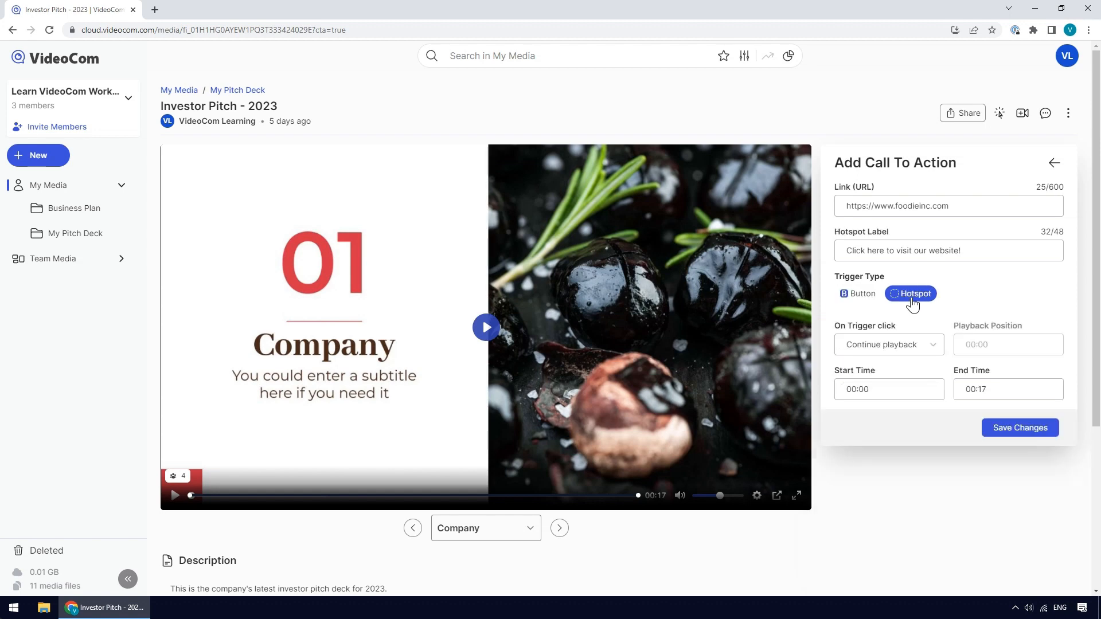
left_click(858, 294)
- Set the button color to #515FC8
left_click(849, 337)
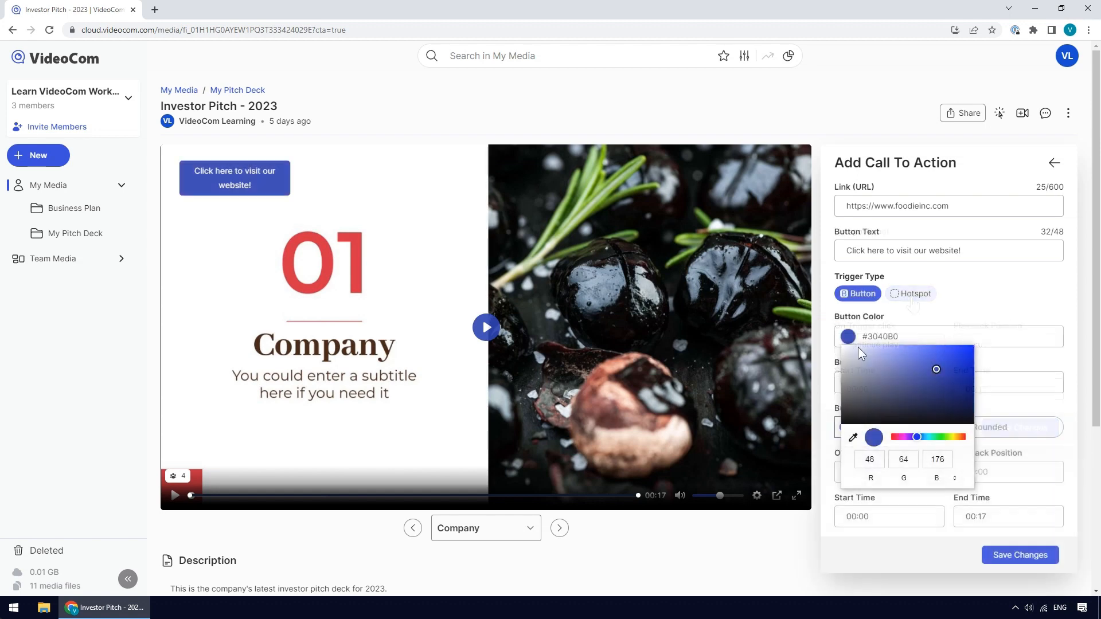
left_click(919, 363)
left_click(984, 364)
- Set the button text color to #FDFBBF and make the button shape Rounded
left_click(847, 382)
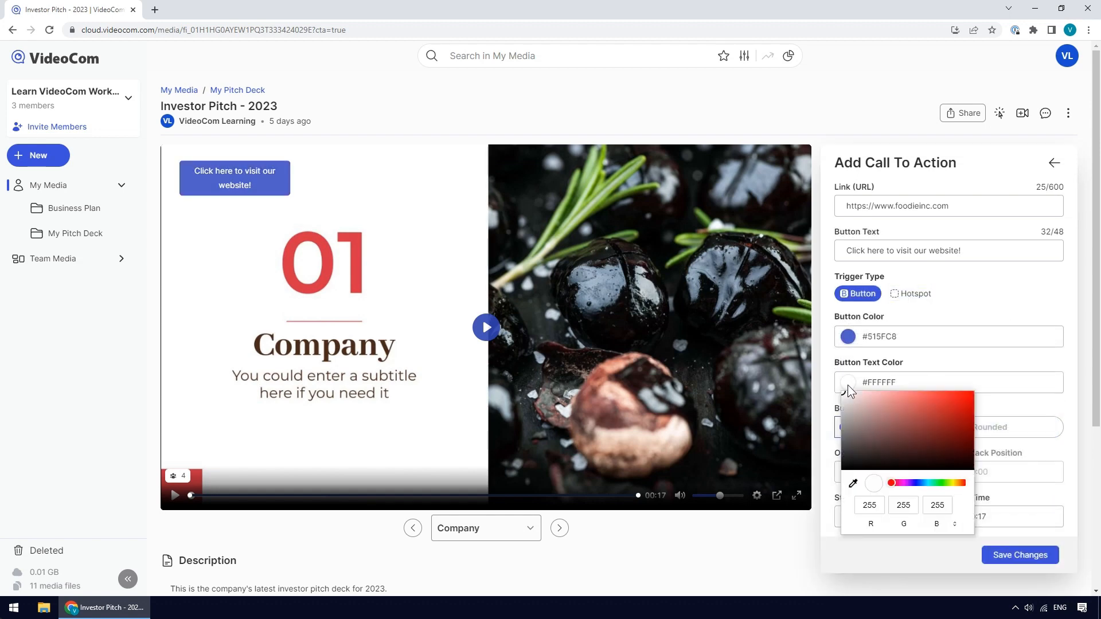
left_click_drag(896, 483, 953, 483)
left_click(873, 393)
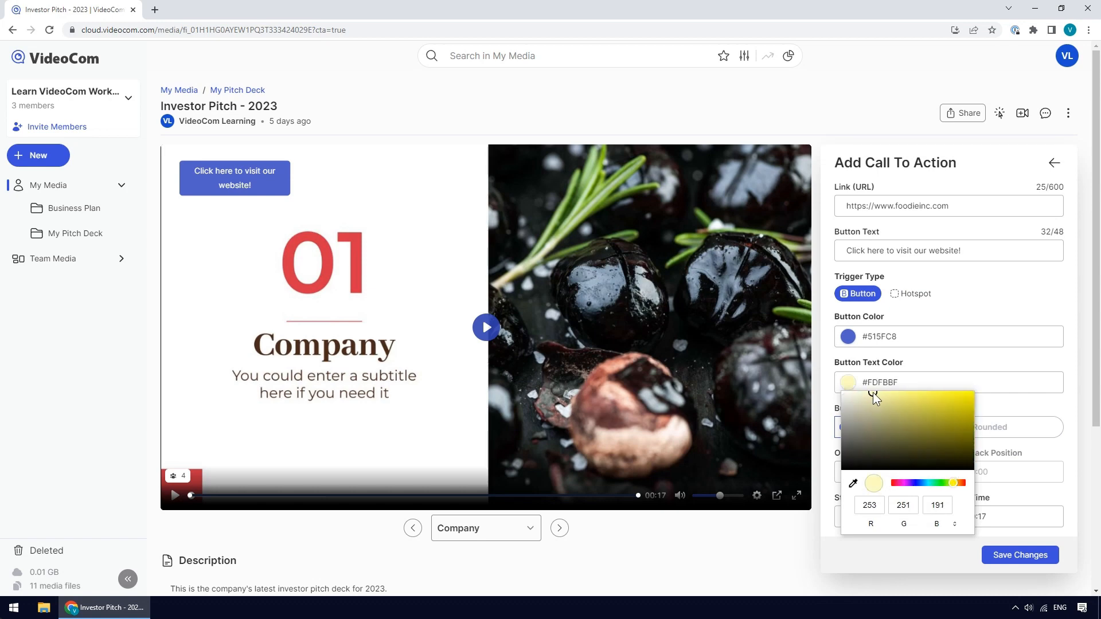
left_click(992, 405)
left_click(994, 435)
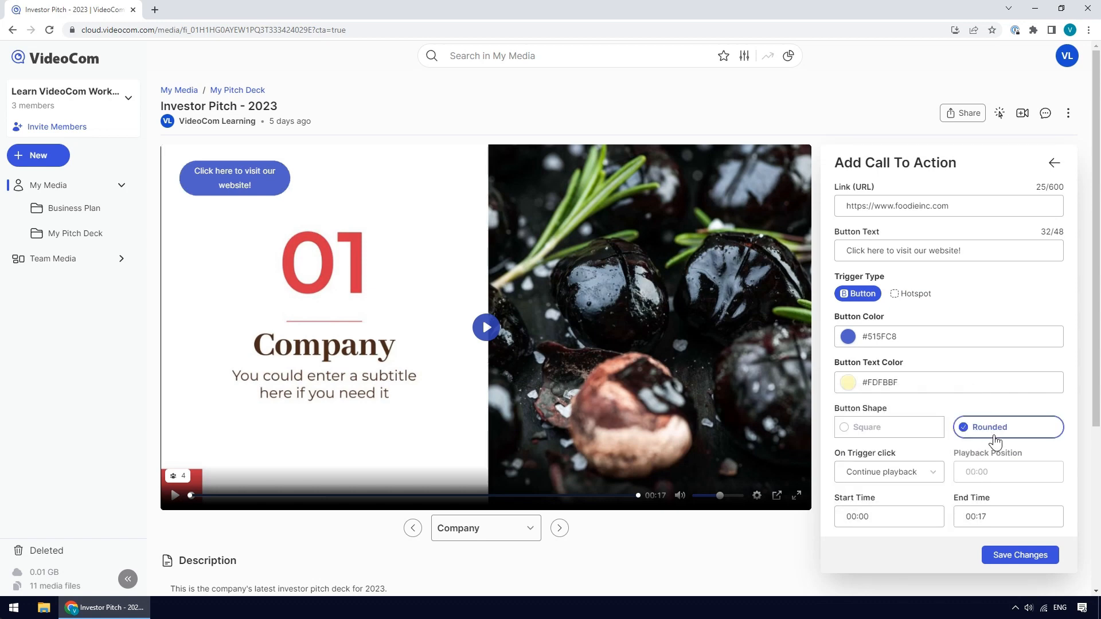
- Make a trigger click pause playback and set the end time to 00:15
left_click(933, 473)
left_click(933, 510)
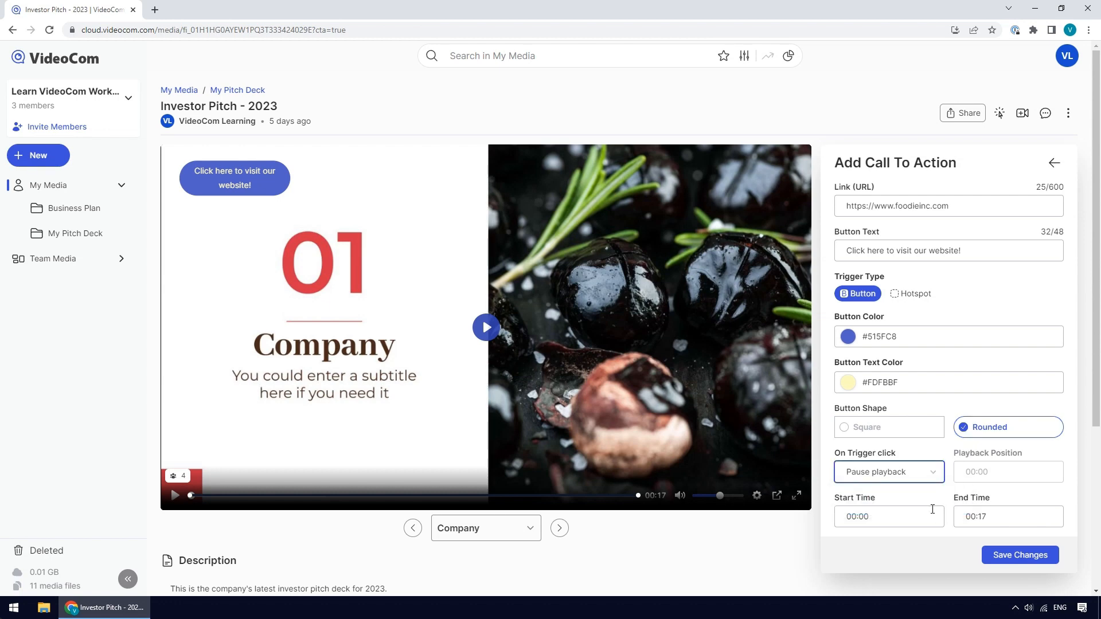
left_click(981, 517)
key("BackSpace")
key("BackSpace")
type("15")
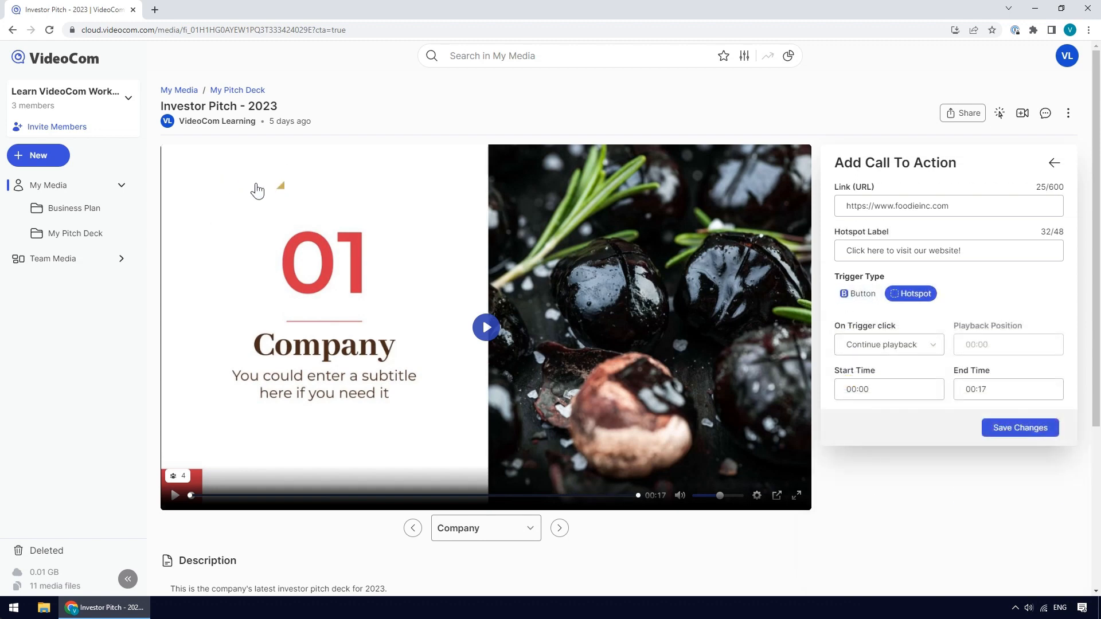
- Move the call-to-action button below the slide's subtitle and save the changes
left_click_drag(280, 186, 367, 302)
left_click_drag(285, 243, 327, 279)
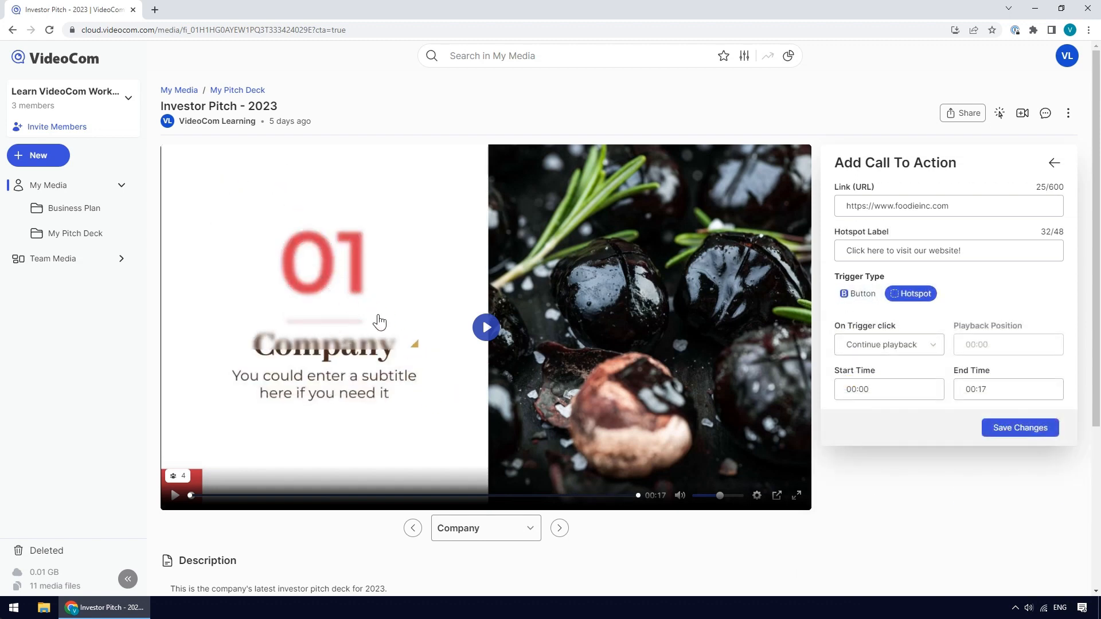
left_click_drag(412, 345, 337, 279)
left_click_drag(288, 252, 323, 271)
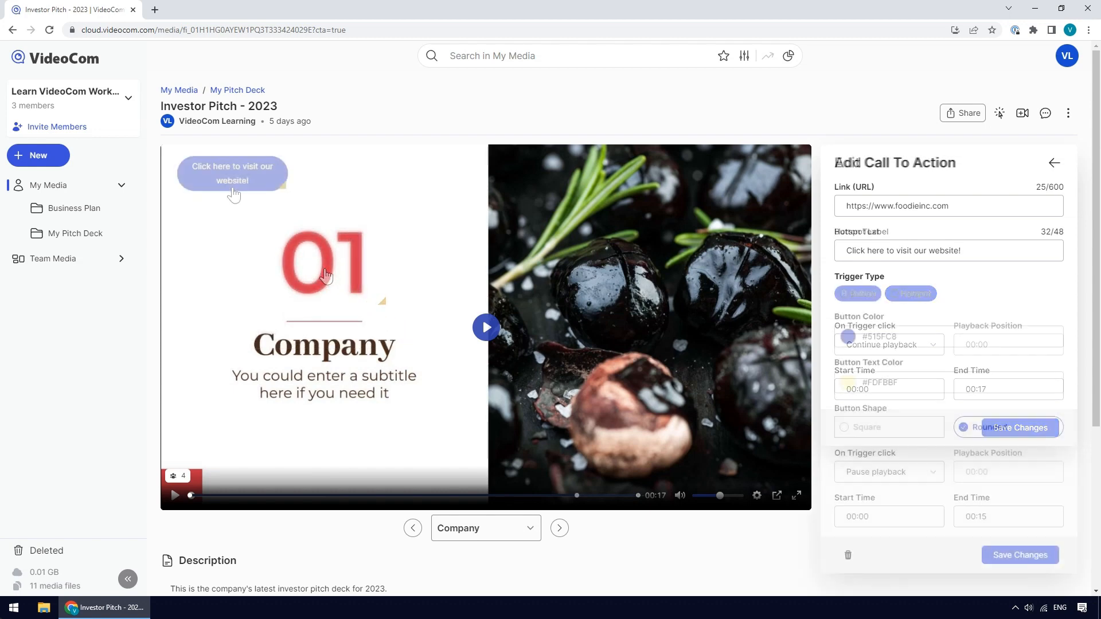
left_click_drag(234, 201, 330, 451)
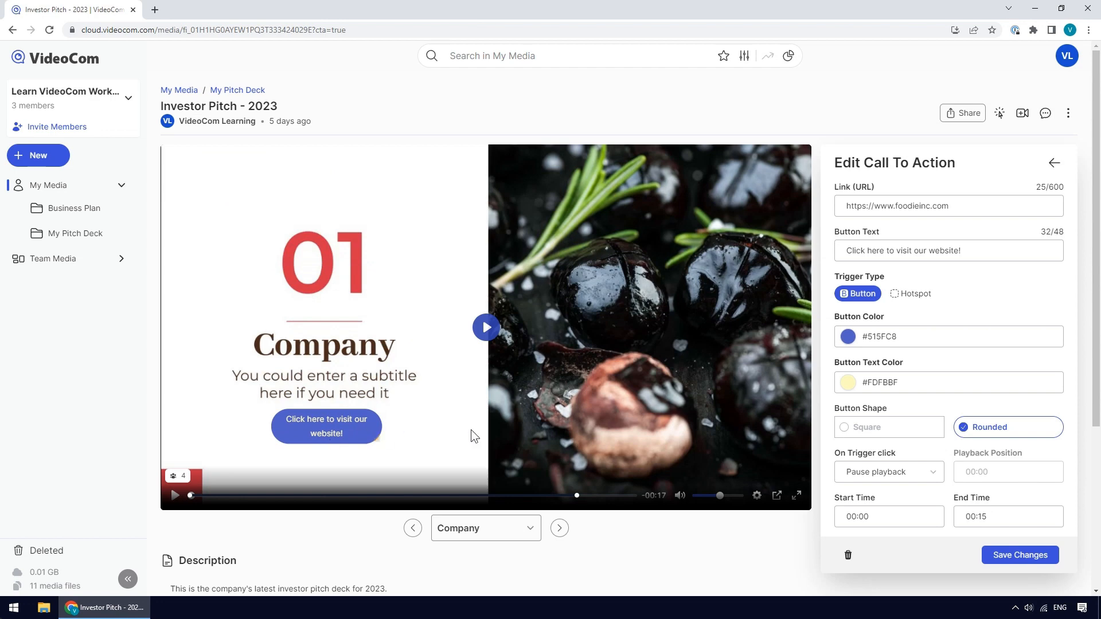
left_click(1021, 557)
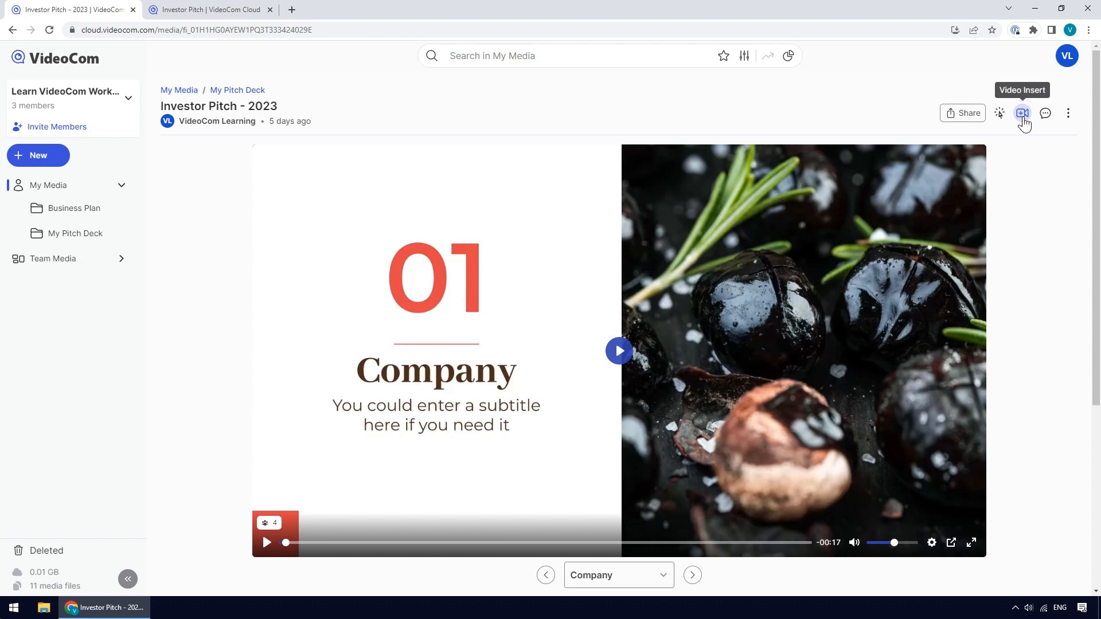
- Start a new video insert, and copy the share link of the Investor Pitch video open in the other tab
left_click(1023, 114)
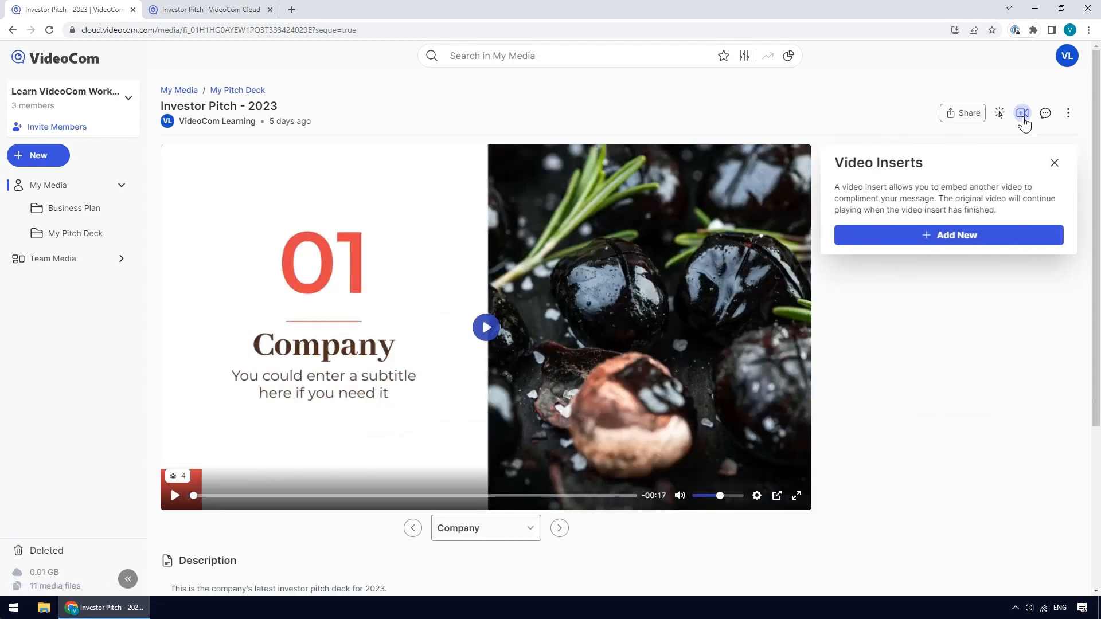
left_click(956, 247)
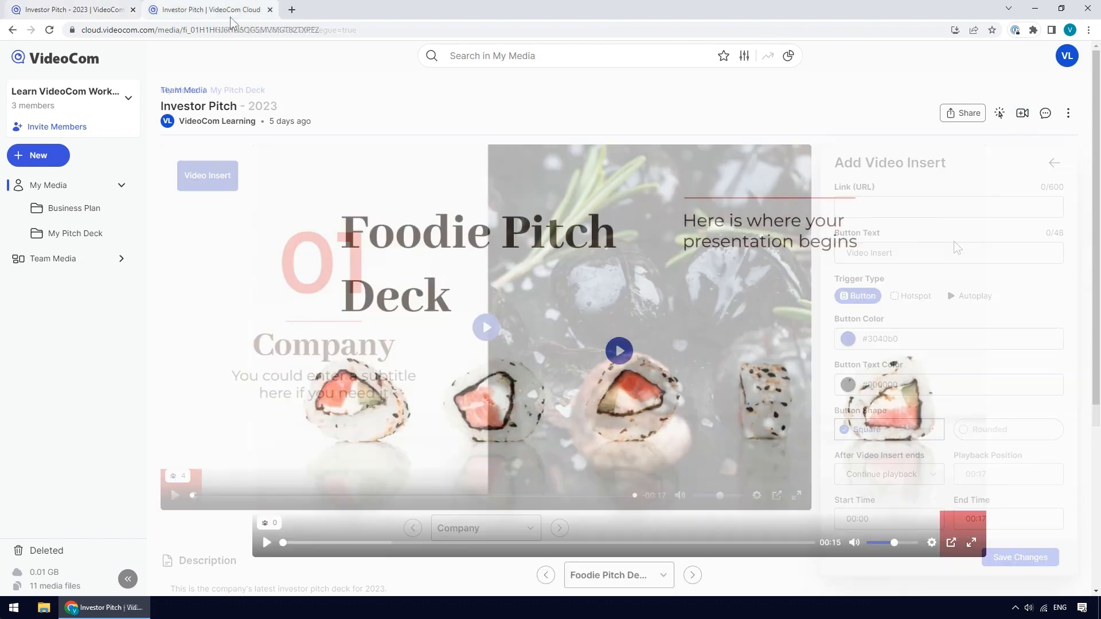
left_click(958, 118)
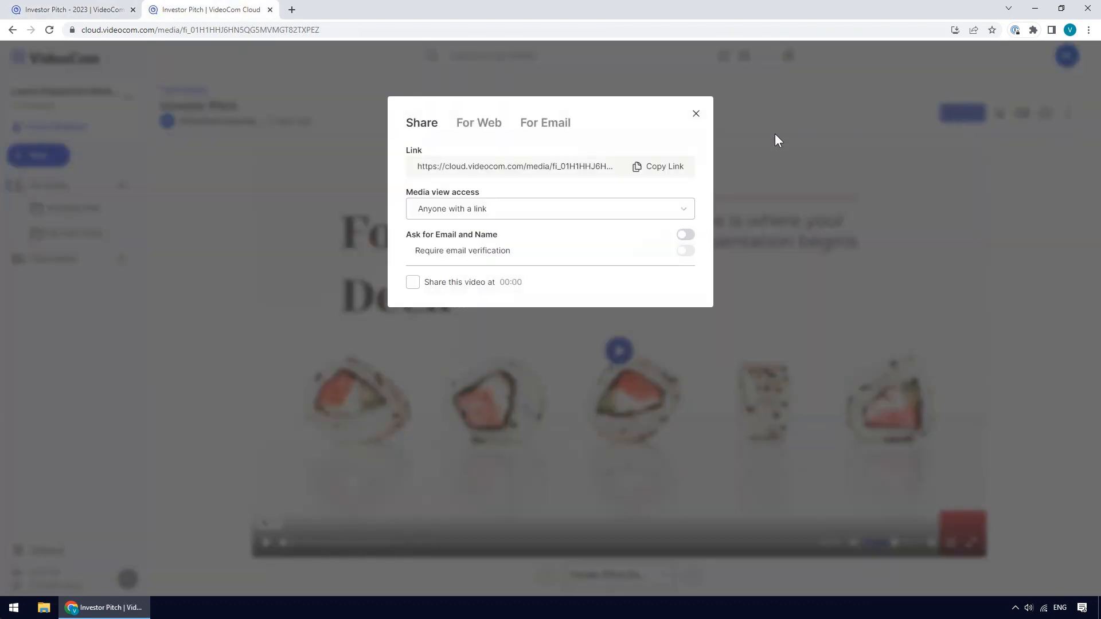
left_click(663, 172)
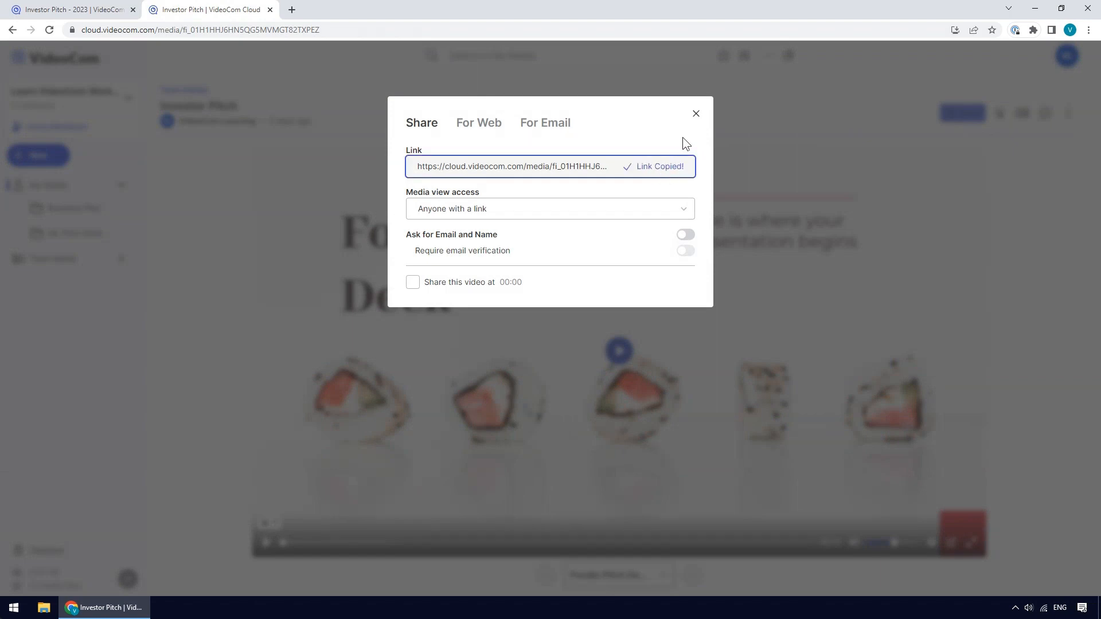
left_click(696, 114)
- Paste the copied Investor Pitch video link as the video insert's URL
left_click(88, 16)
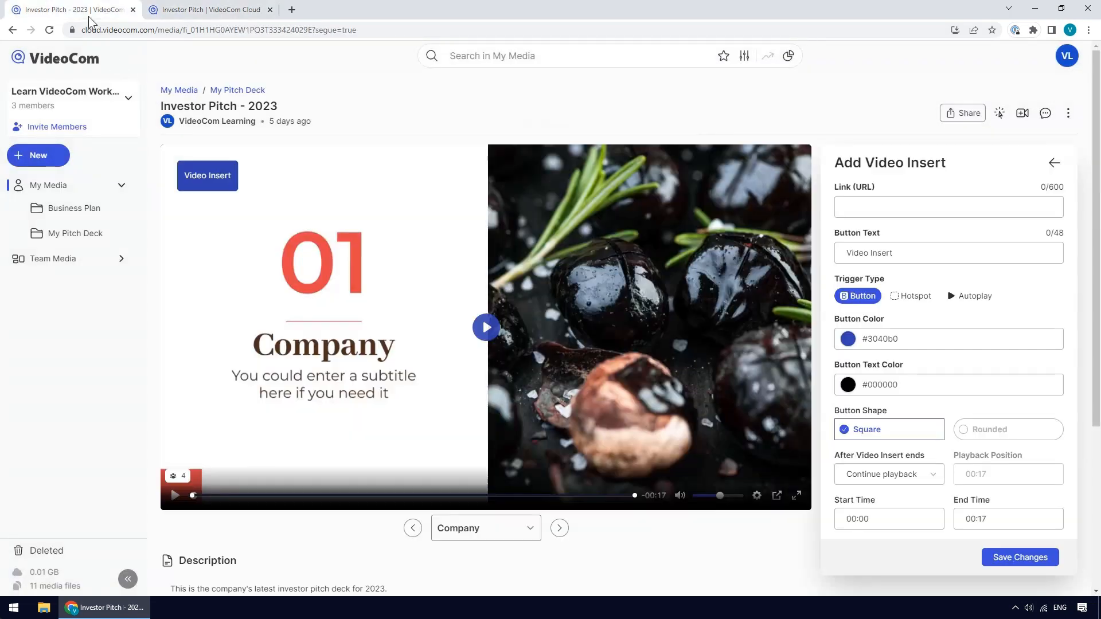
left_click(843, 207)
right_click(843, 206)
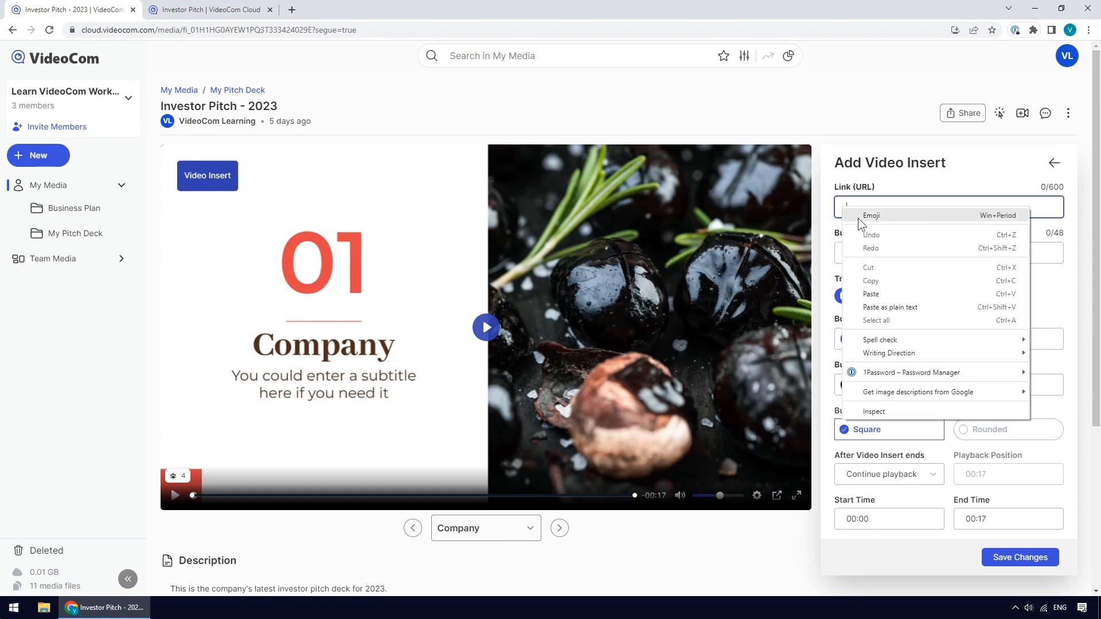
left_click(893, 290)
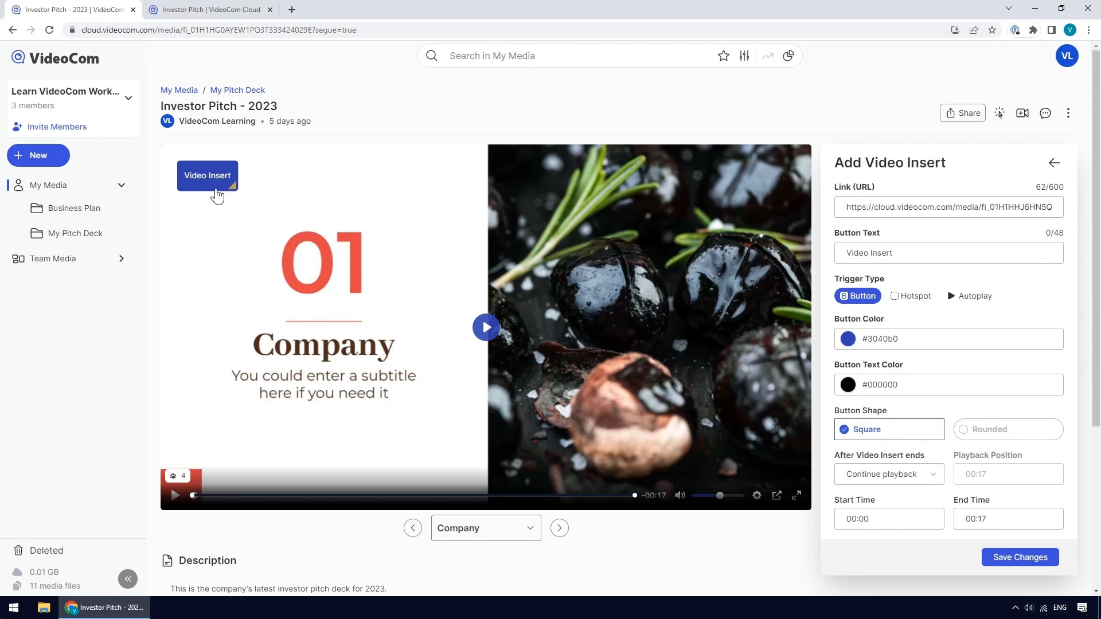
left_click(912, 304)
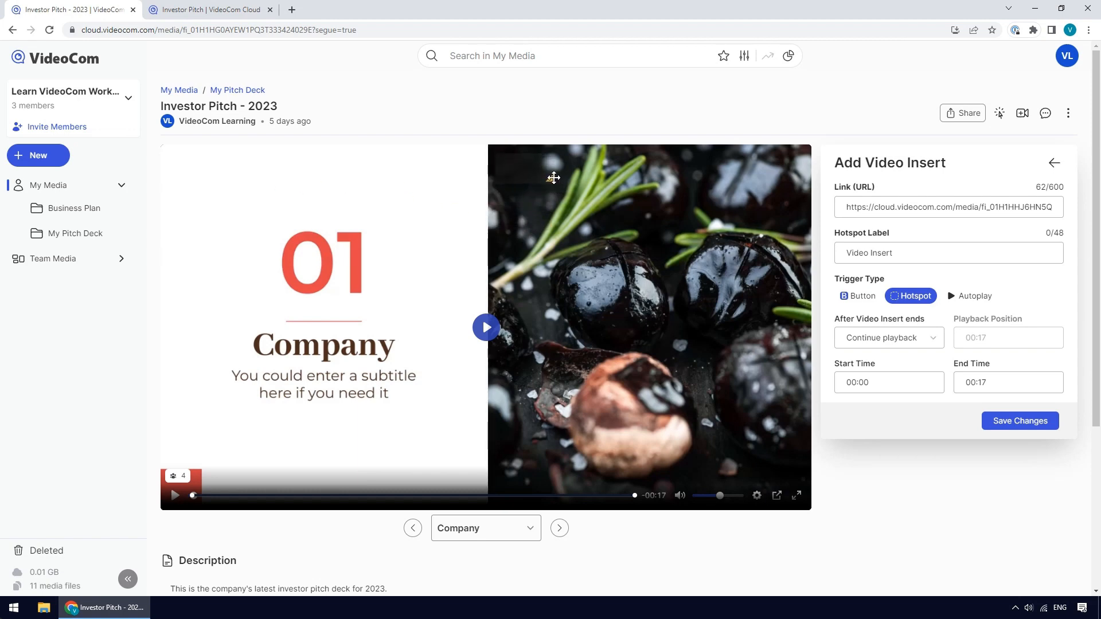
left_click_drag(559, 188, 799, 478)
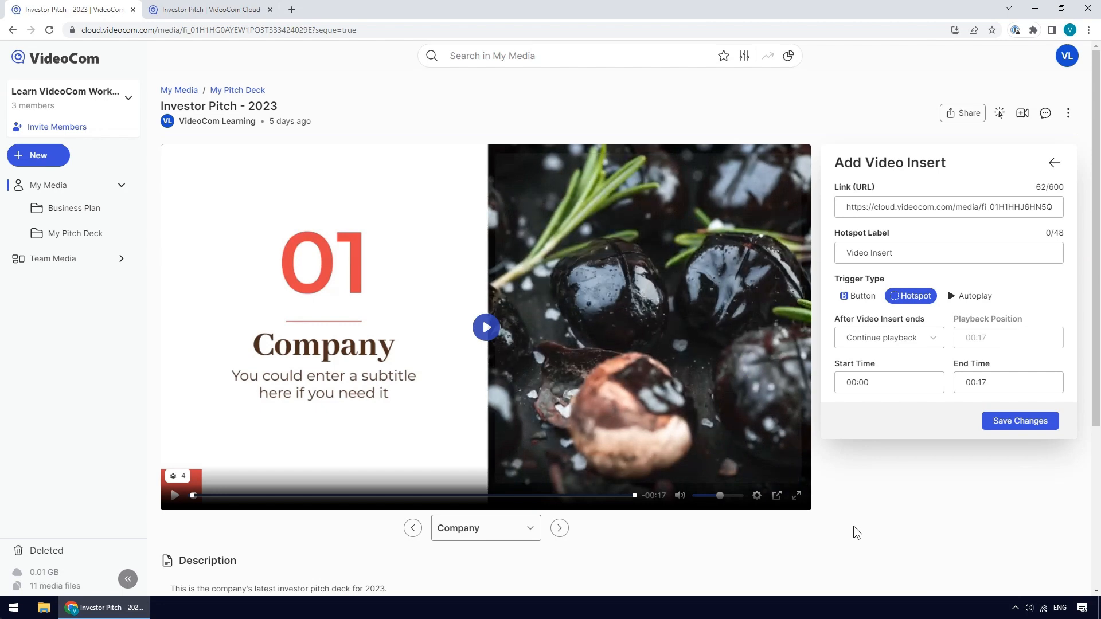
left_click(858, 296)
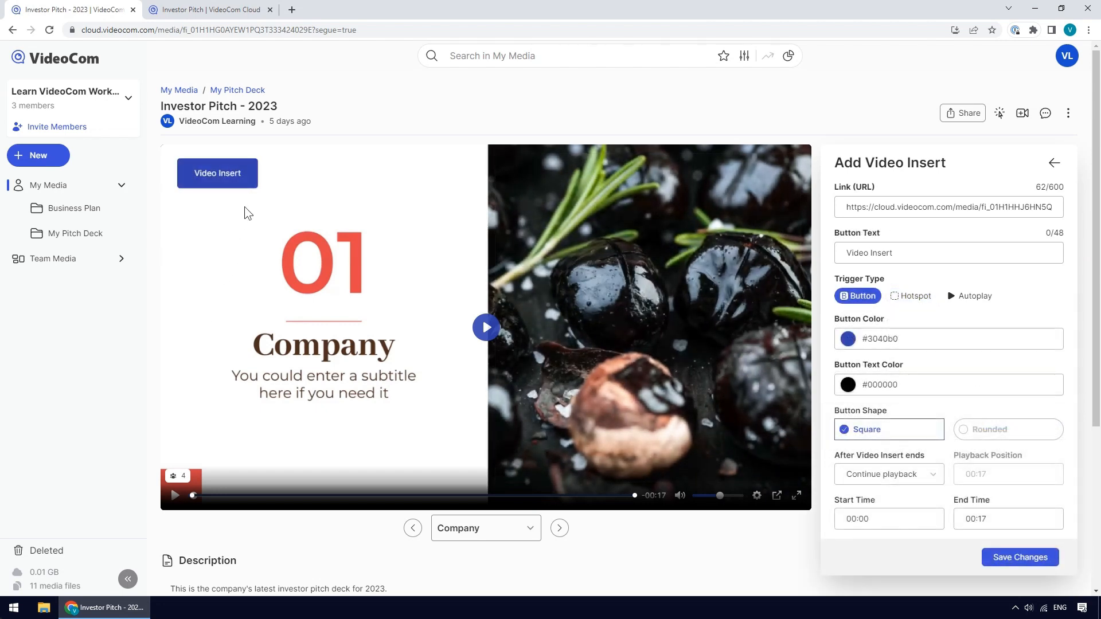
- Widen the video insert button and label it "Click here to watch the video!"
left_click_drag(256, 183, 302, 185)
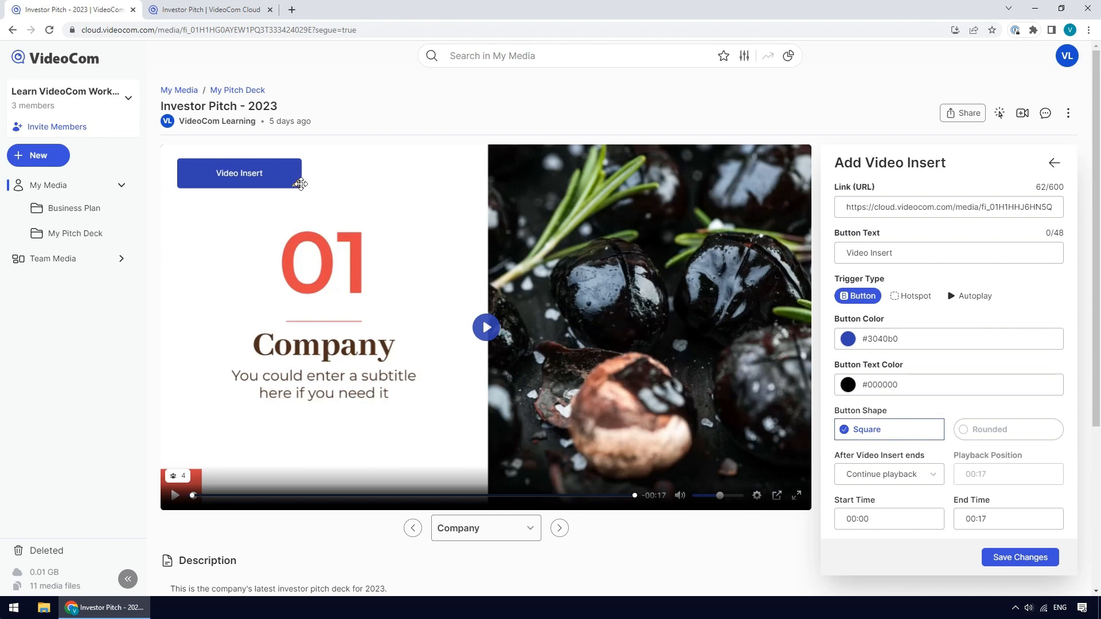
left_click_drag(895, 253, 815, 257)
type("Cli")
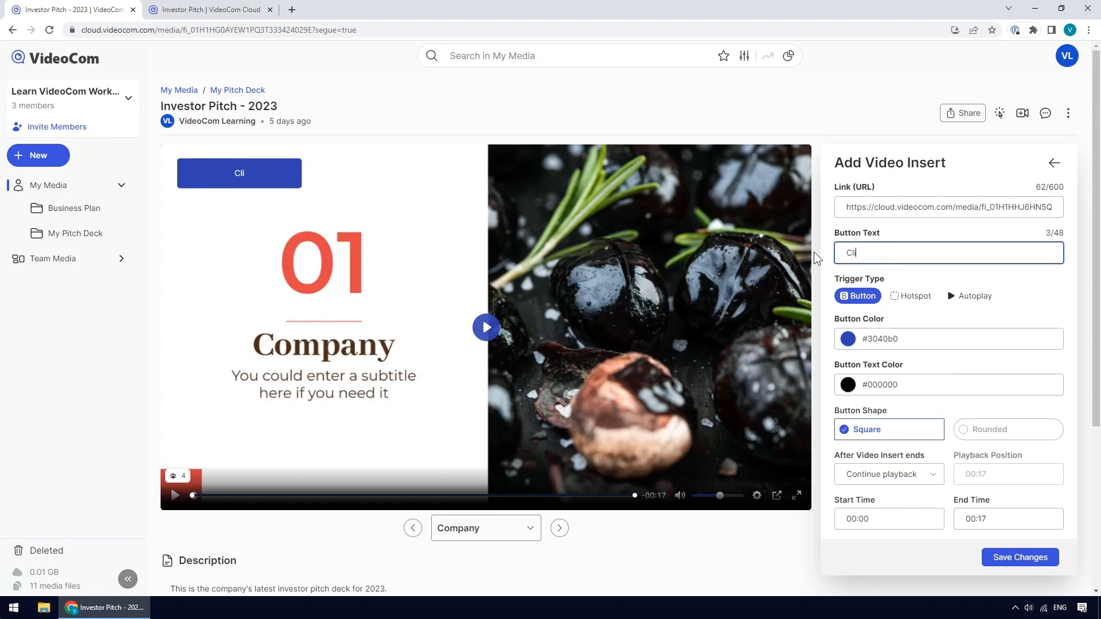
type("ck here to watch the video!")
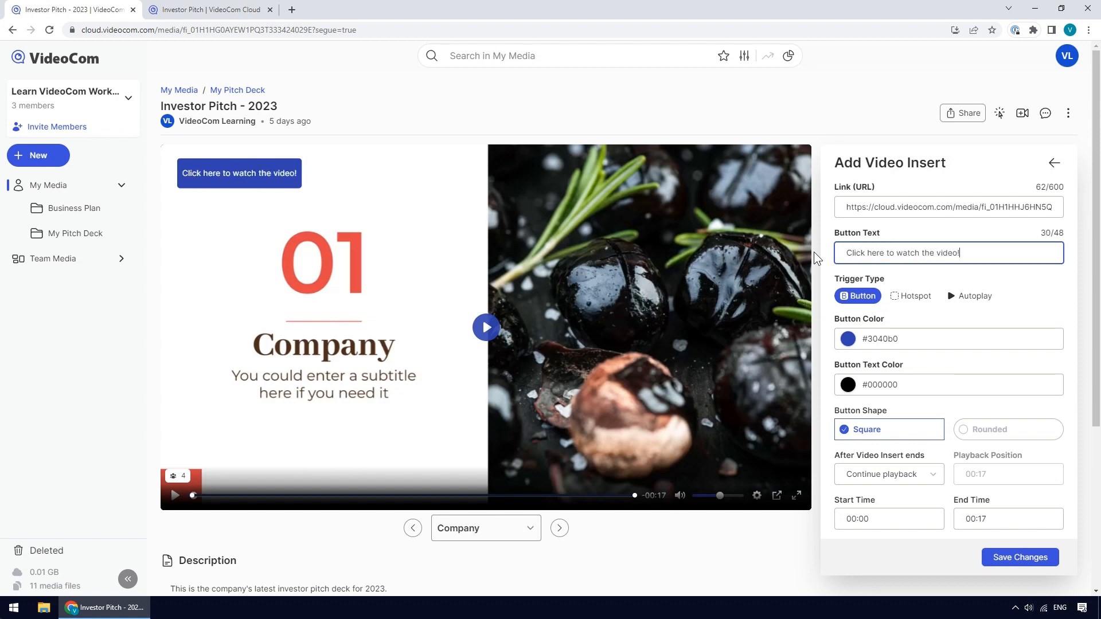
- Set the video insert button color to #B03037
left_click(849, 339)
left_click_drag(916, 440, 893, 440)
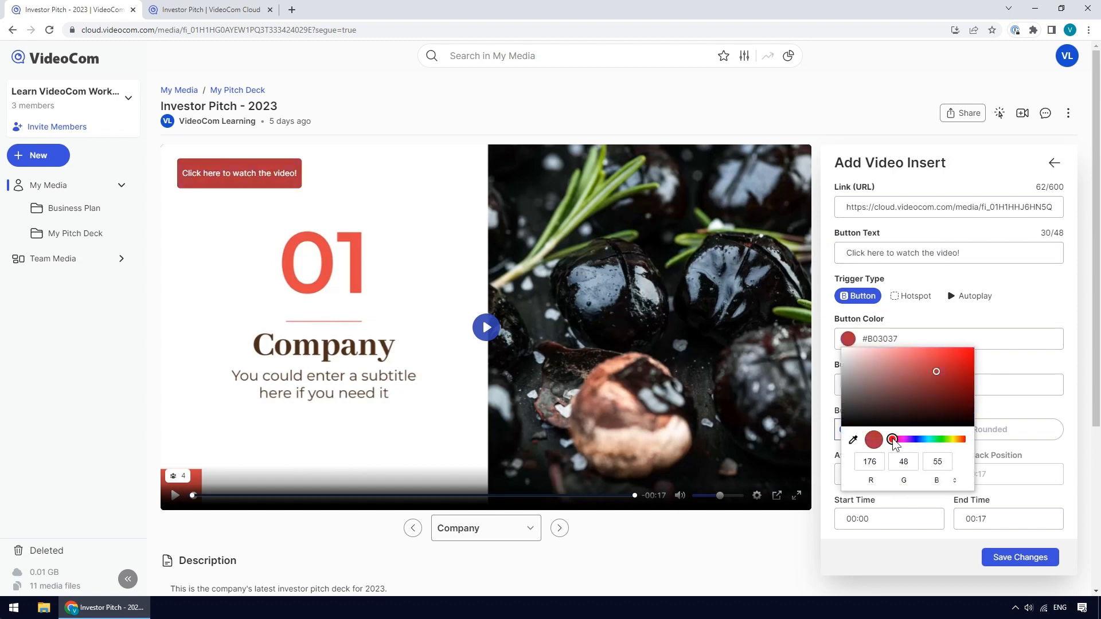
- Set the insert button's text color to #FDFECD and its shape to Rounded
left_click(1006, 393)
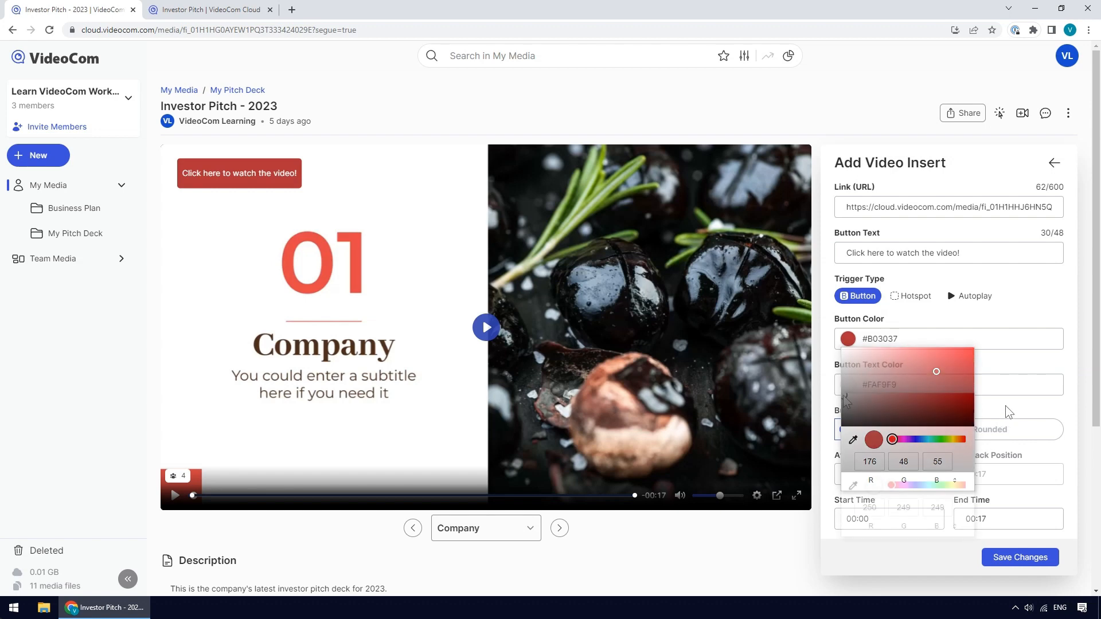
left_click(953, 485)
mouse_move(852, 395)
left_mouse_down()
mouse_move(889, 392)
mouse_move(867, 387)
left_mouse_up()
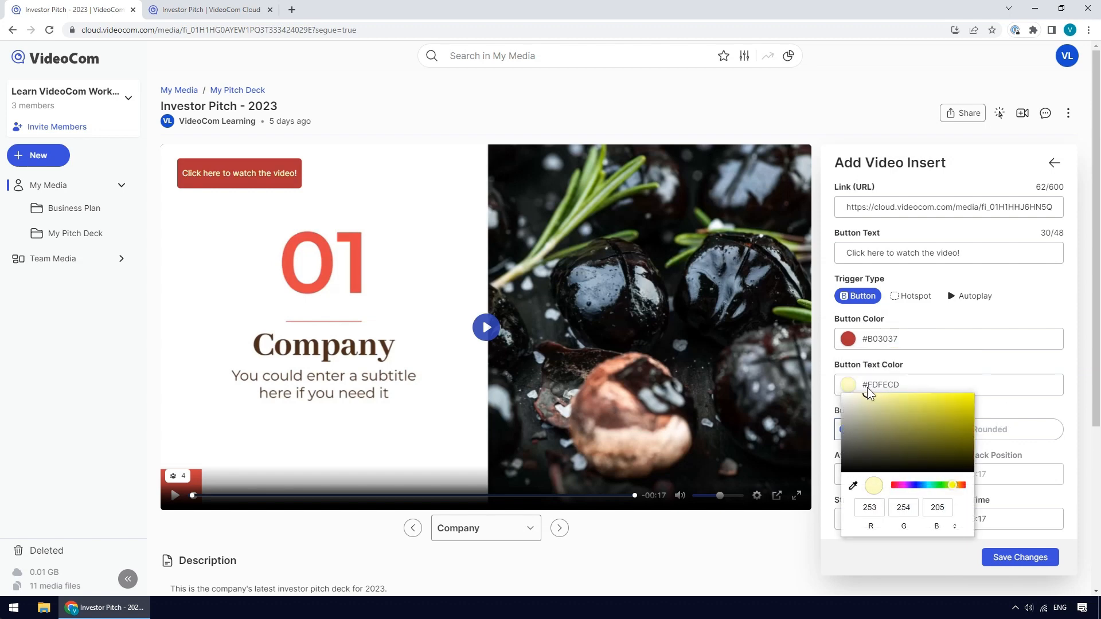
left_click(993, 407)
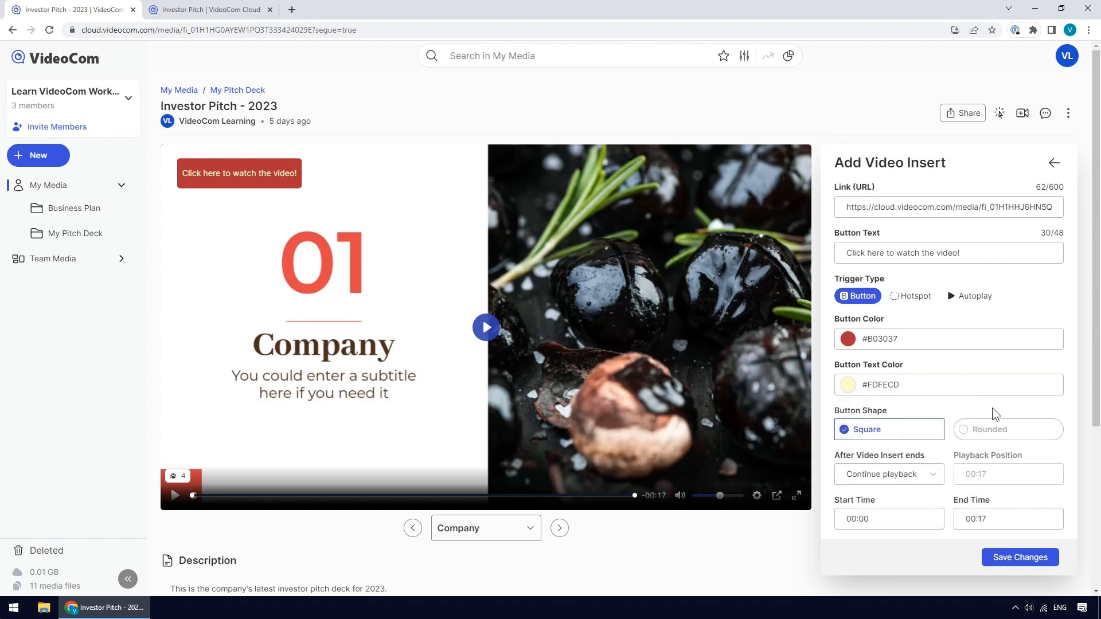
left_click(1005, 441)
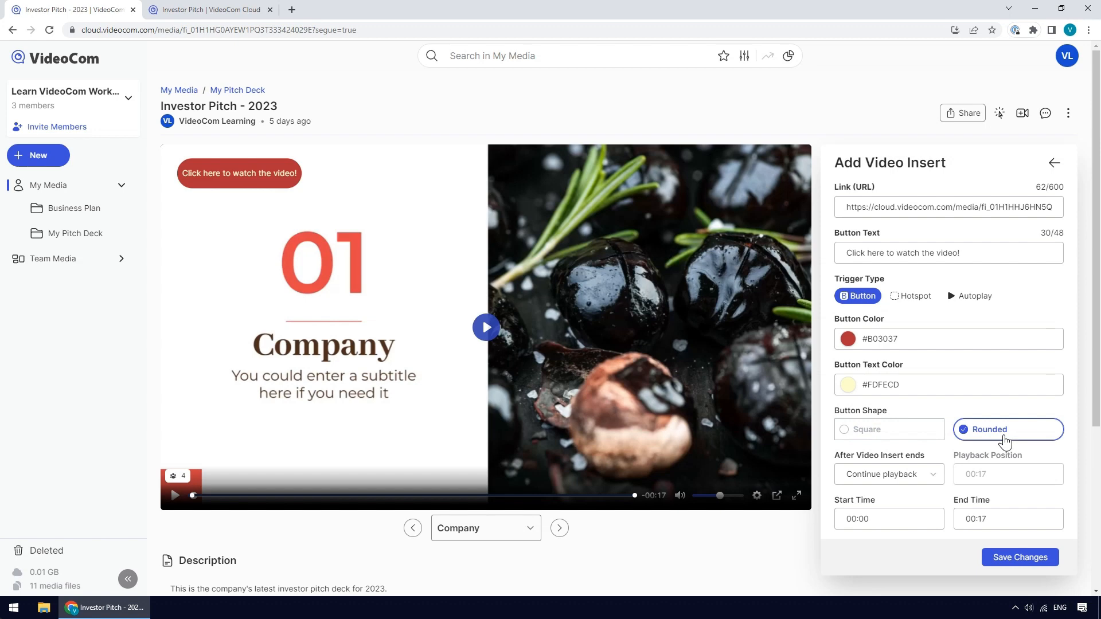
- Set the video insert to appear from 00:03 to 00:14
left_click(883, 519)
key("BackSpace")
key("BackSpace")
key("BackSpace")
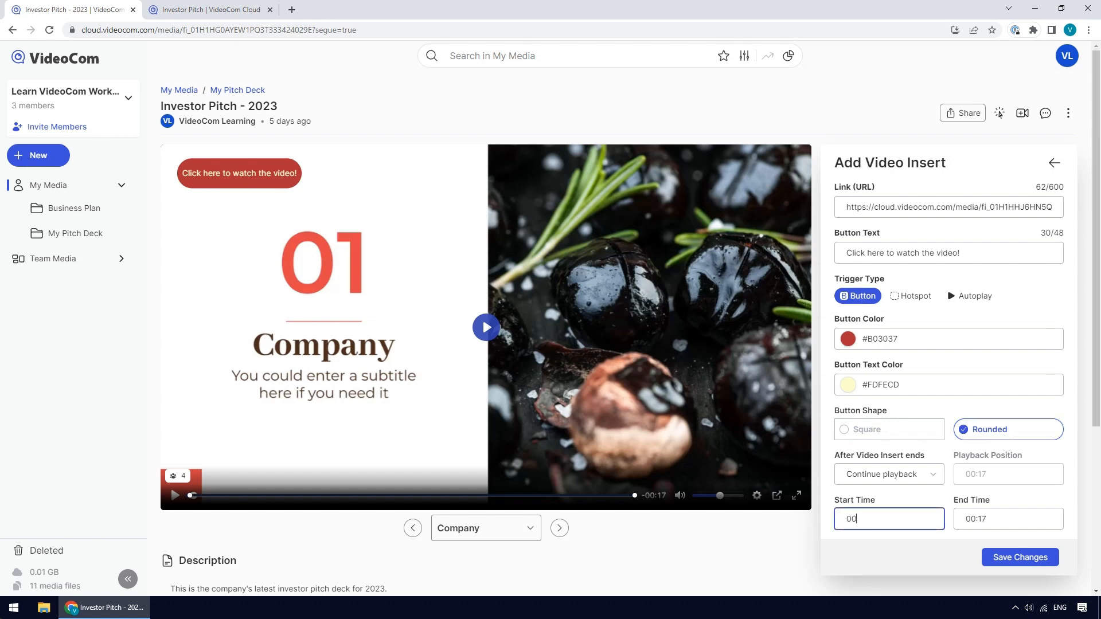
type(":03")
left_click(988, 520)
key("BackSpace")
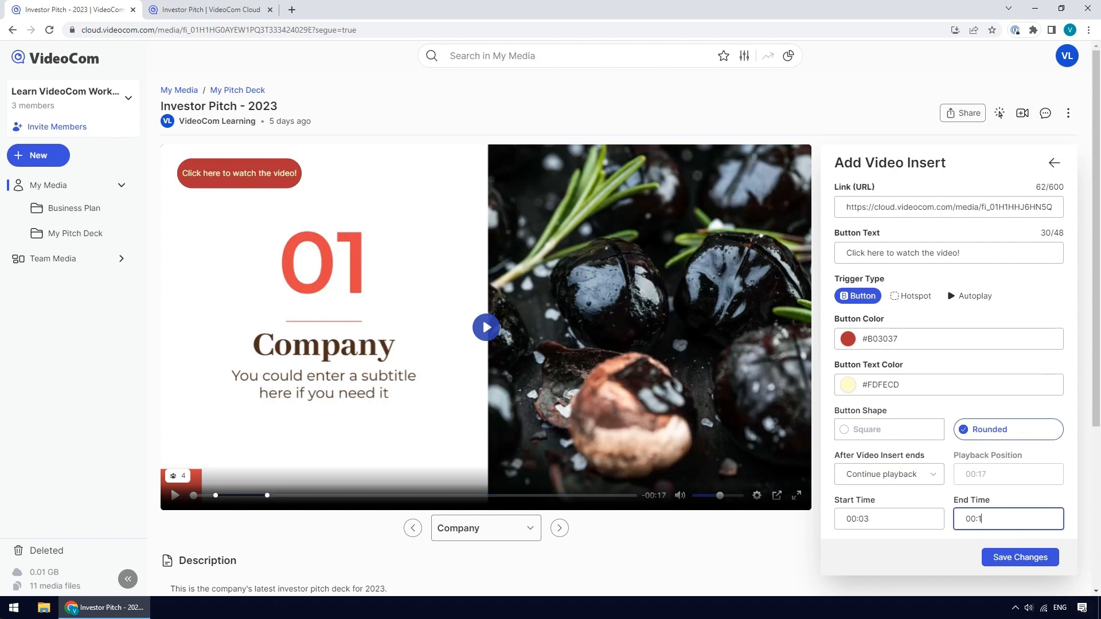
type("4")
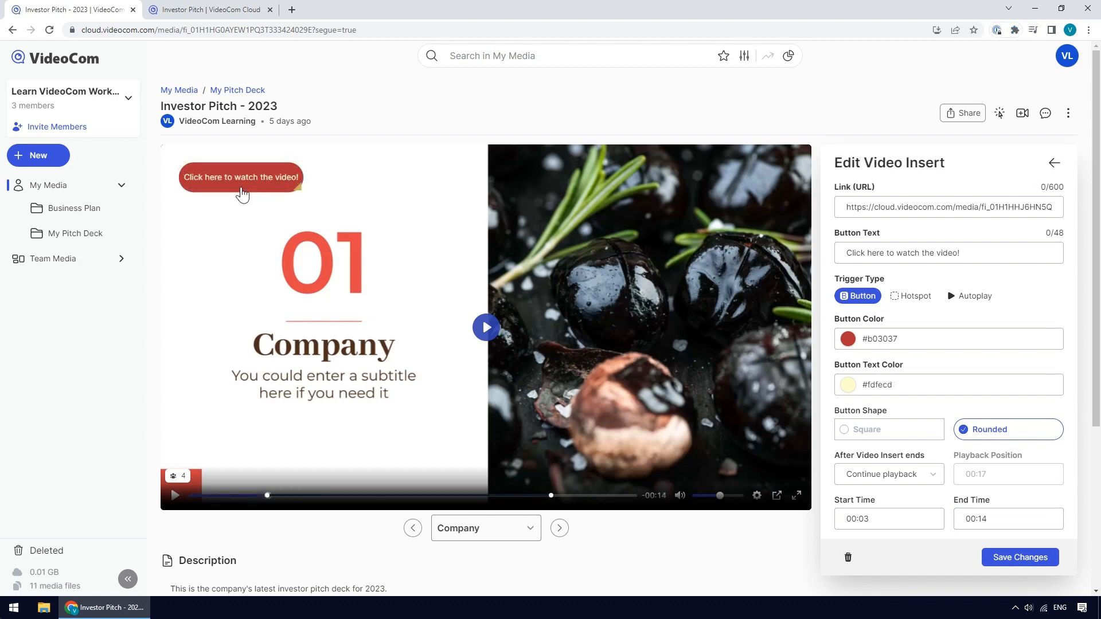
- Move the insert button to the lower right of the video, save the video insert, and play the video from the start
left_click_drag(240, 186, 659, 463)
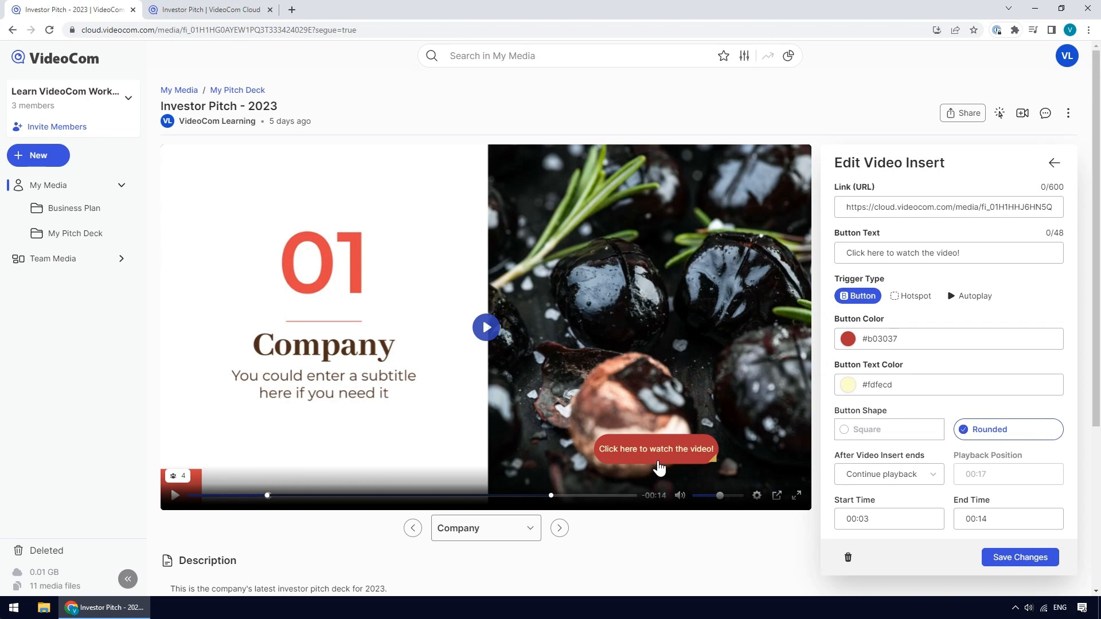
left_click(989, 564)
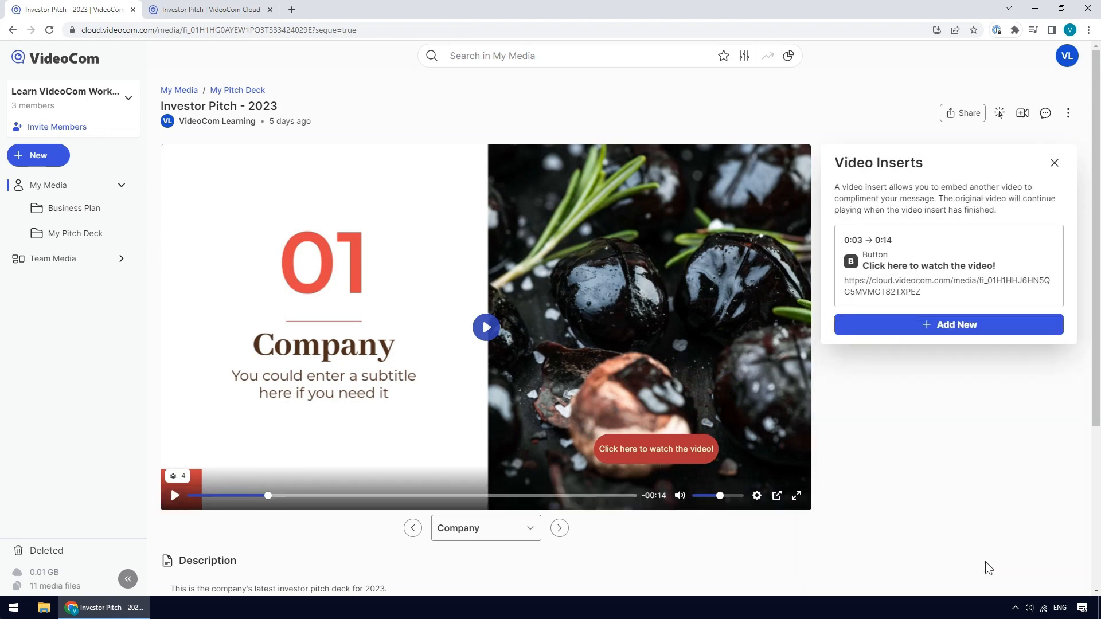
left_click(194, 496)
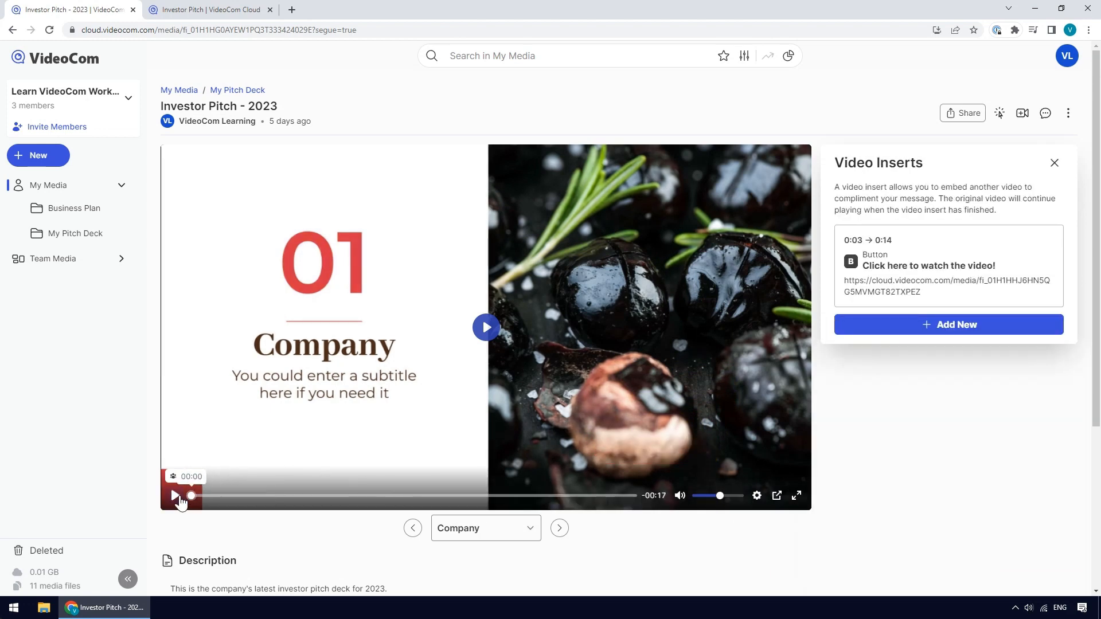
left_click(175, 497)
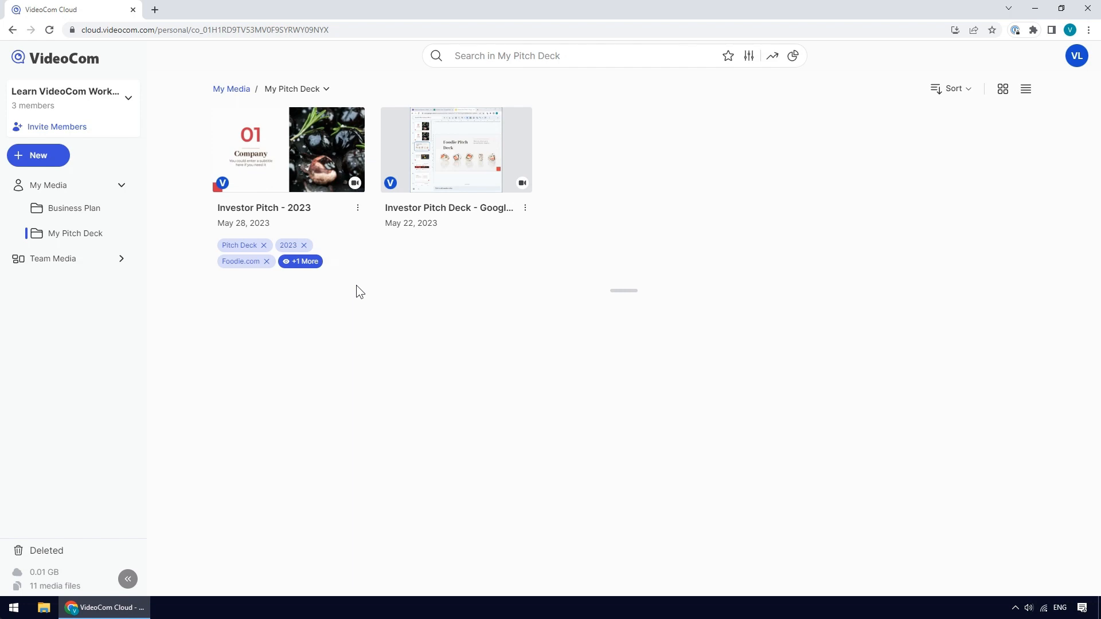
- Open the Investor Pitch - 2023 share settings and turn on asking viewers for email and name with email verification
left_click(357, 209)
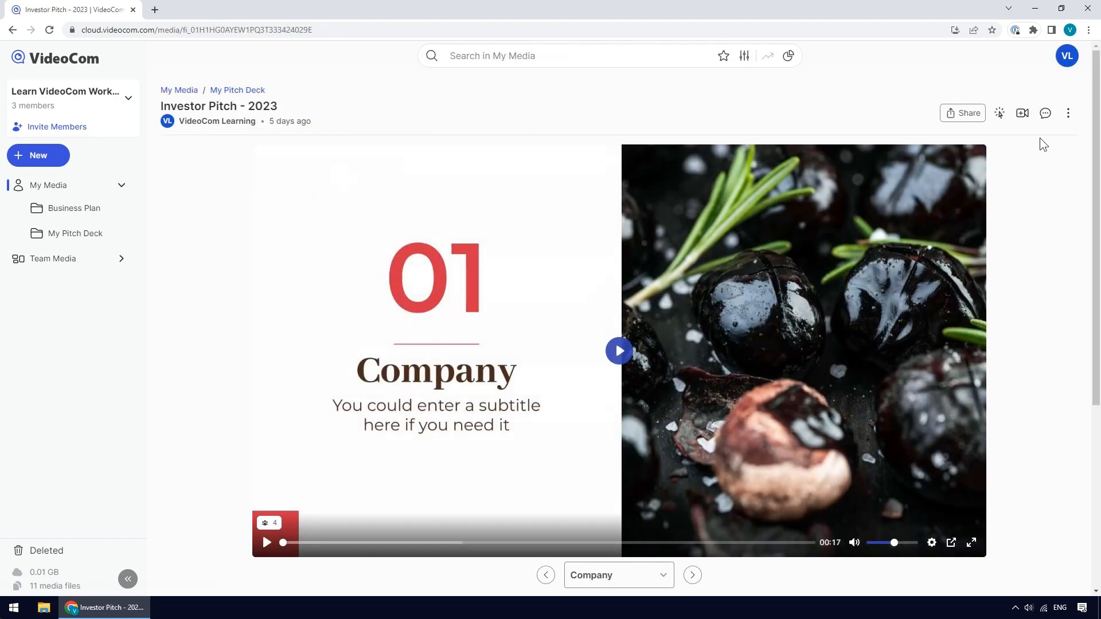
left_click(1068, 114)
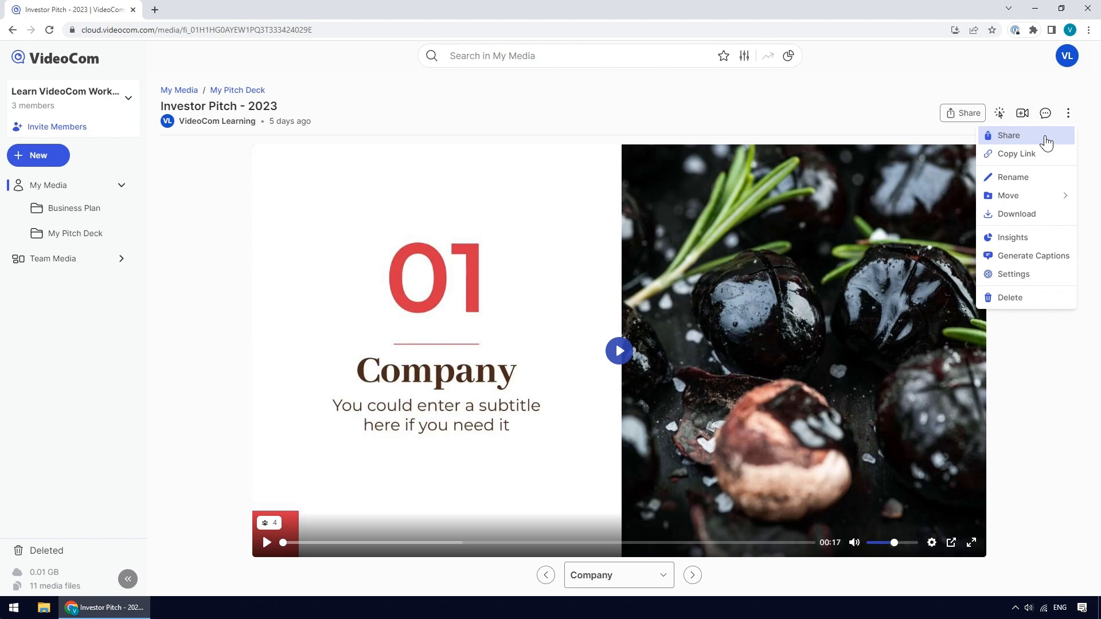
left_click(1046, 140)
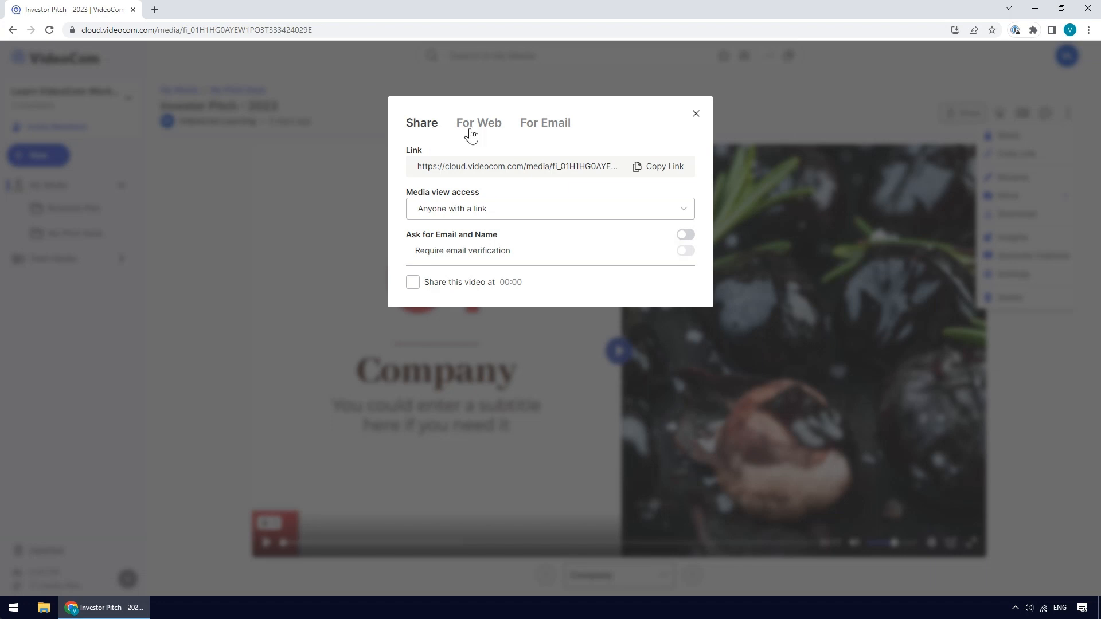
left_click(685, 216)
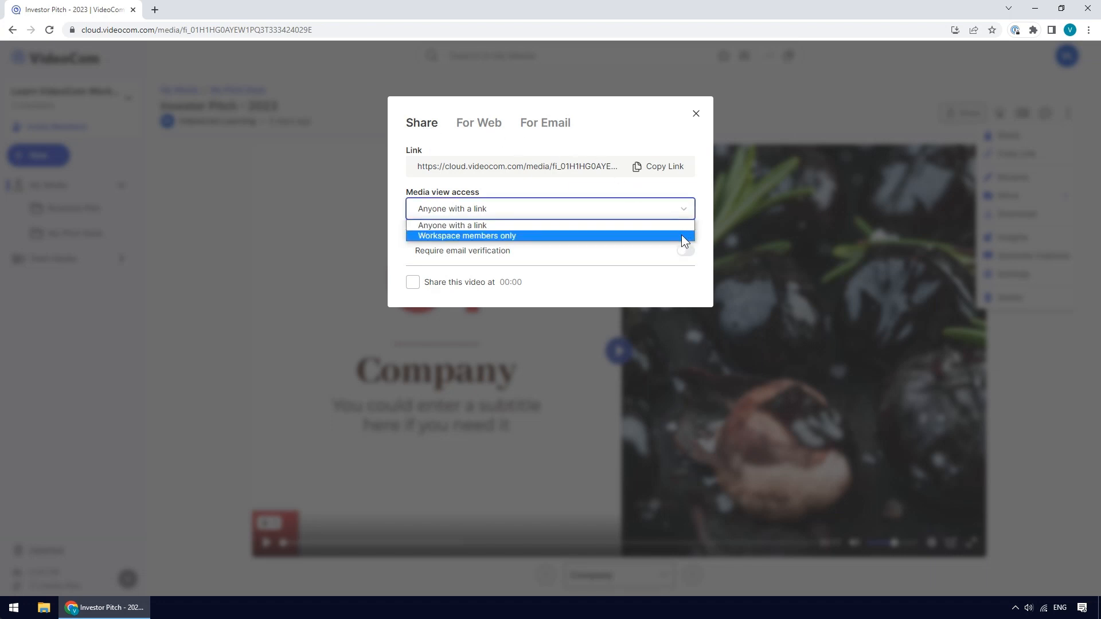
left_click(684, 226)
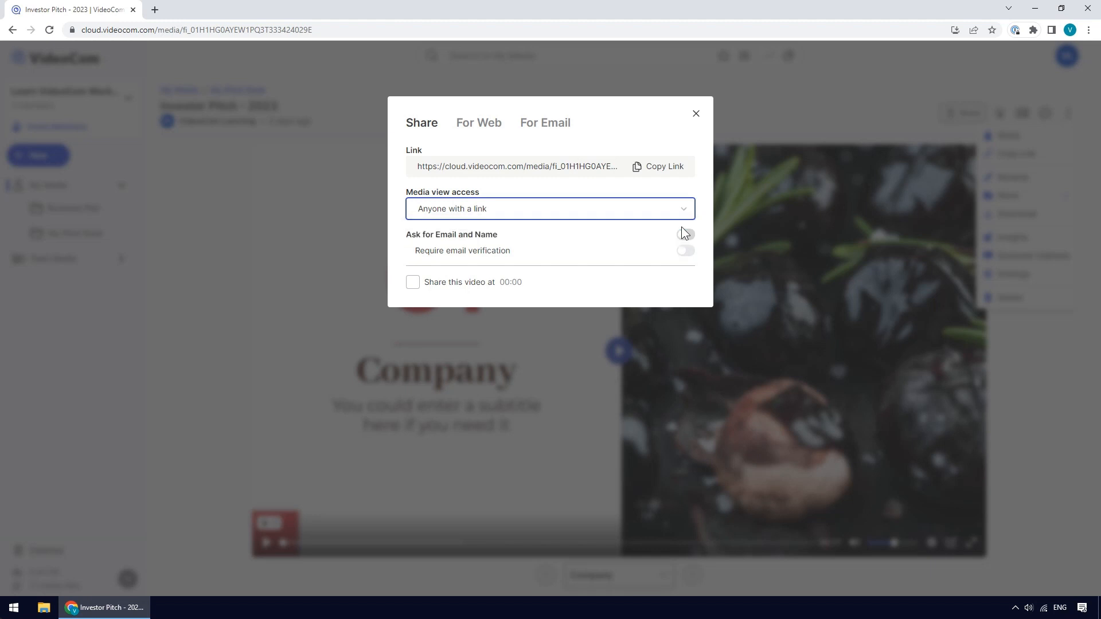
left_click(687, 240)
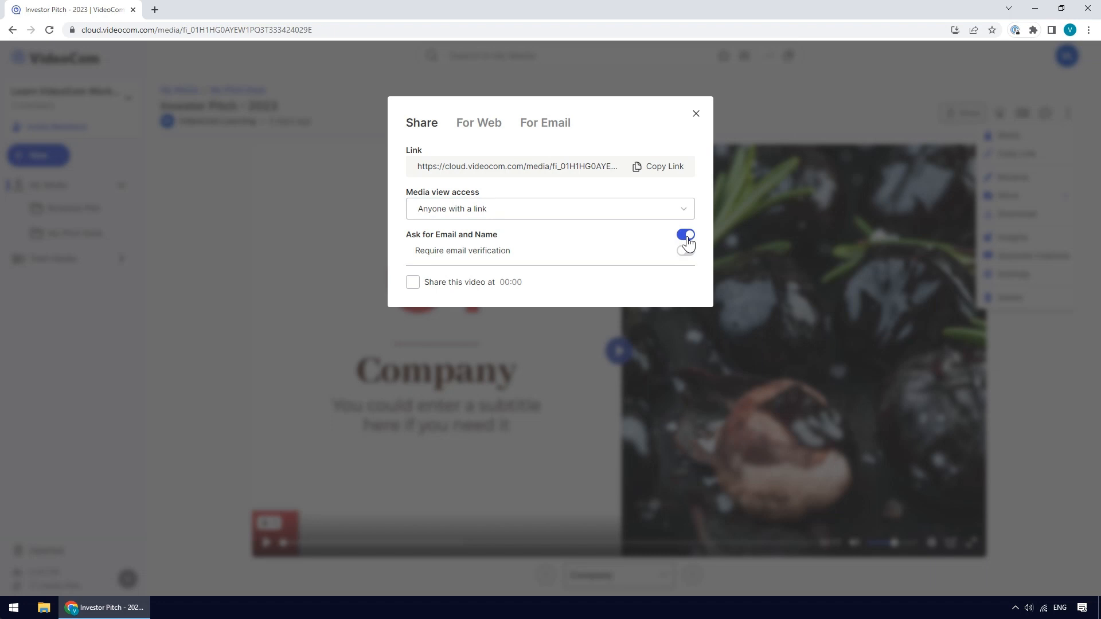
left_click(688, 256)
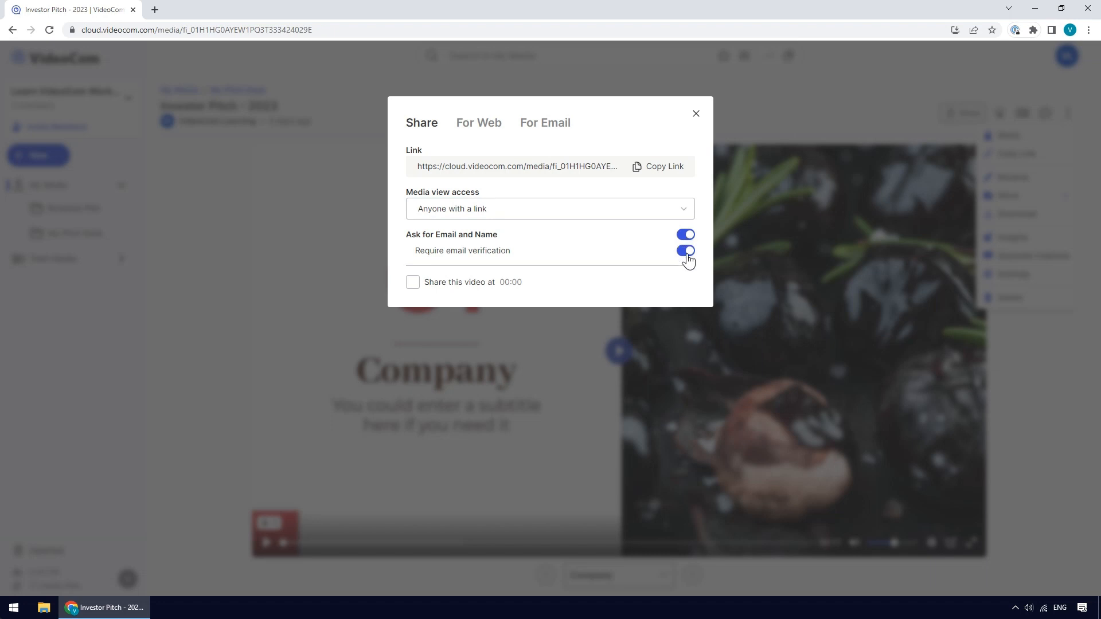
- Share the video starting at 00:10
left_click(413, 283)
left_click(517, 282)
key("BackSpace")
key("BackSpace")
type("10")
- Copy the video's web embed code and its email preview link
left_click(480, 125)
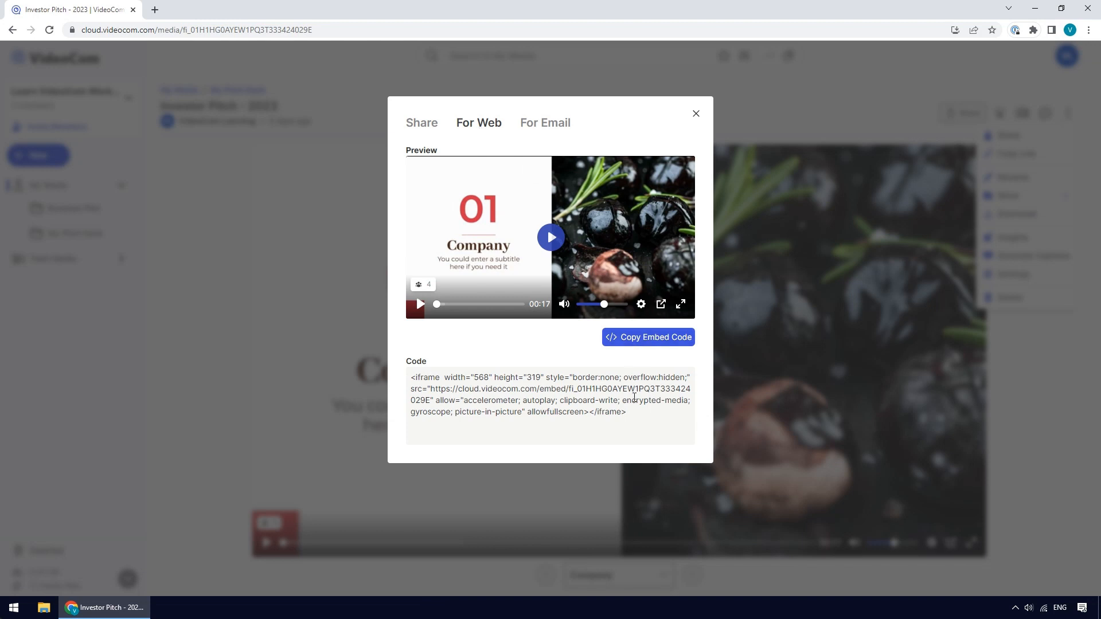
left_click(644, 339)
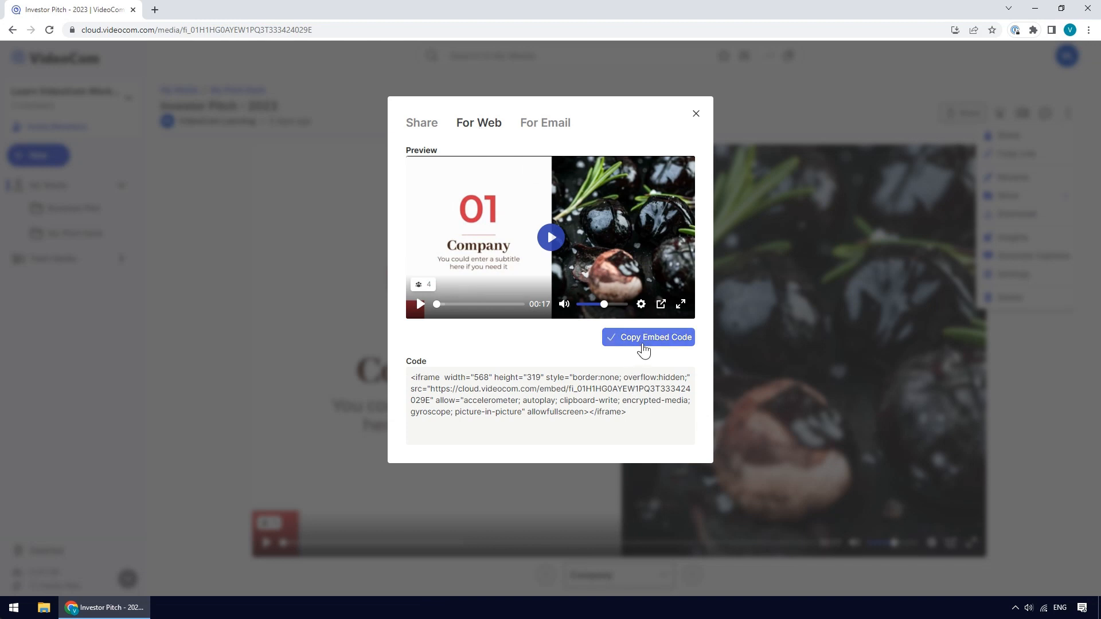
left_click(546, 130)
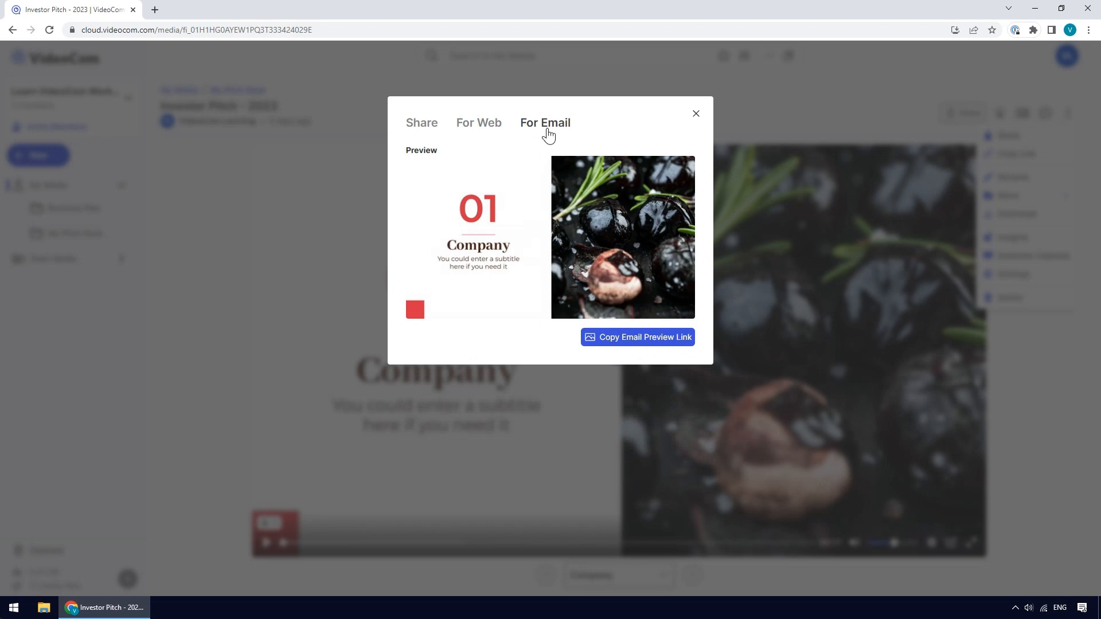
left_click(645, 349)
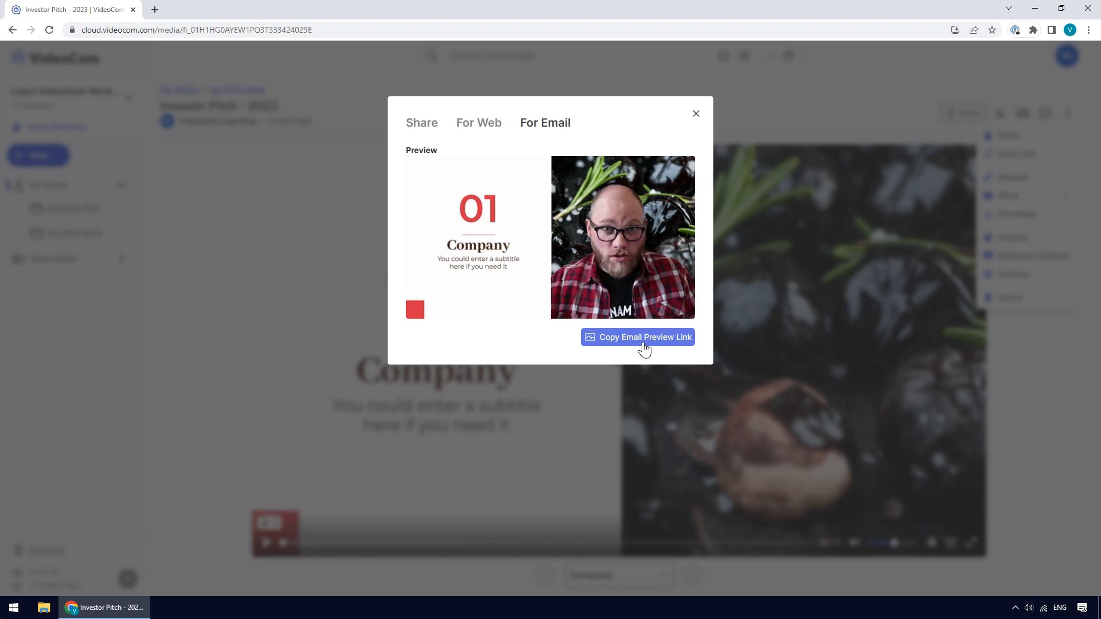
- Review the Share, For Web and For Email tabs, close the dialog, and open the video's detailed media insights
left_click(423, 123)
left_click(475, 130)
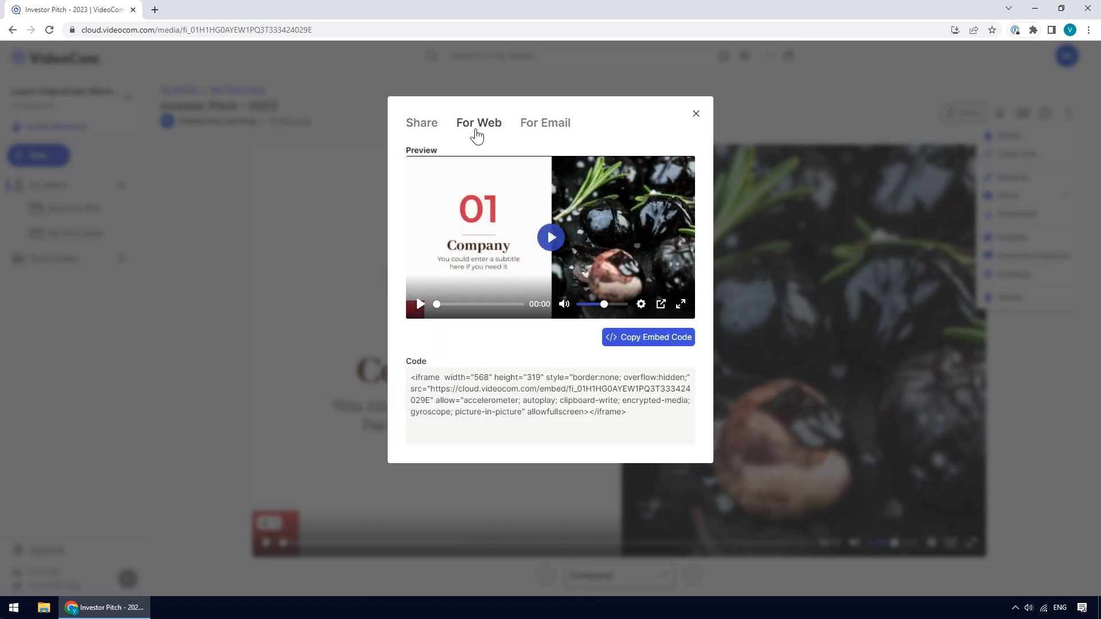
left_click(540, 132)
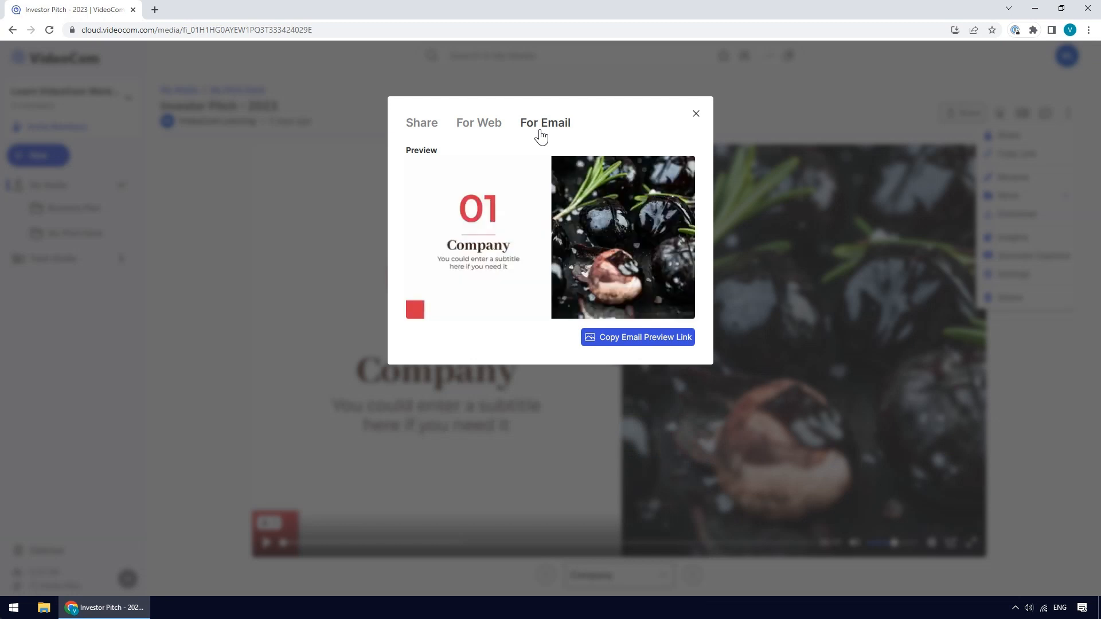
left_click(695, 113)
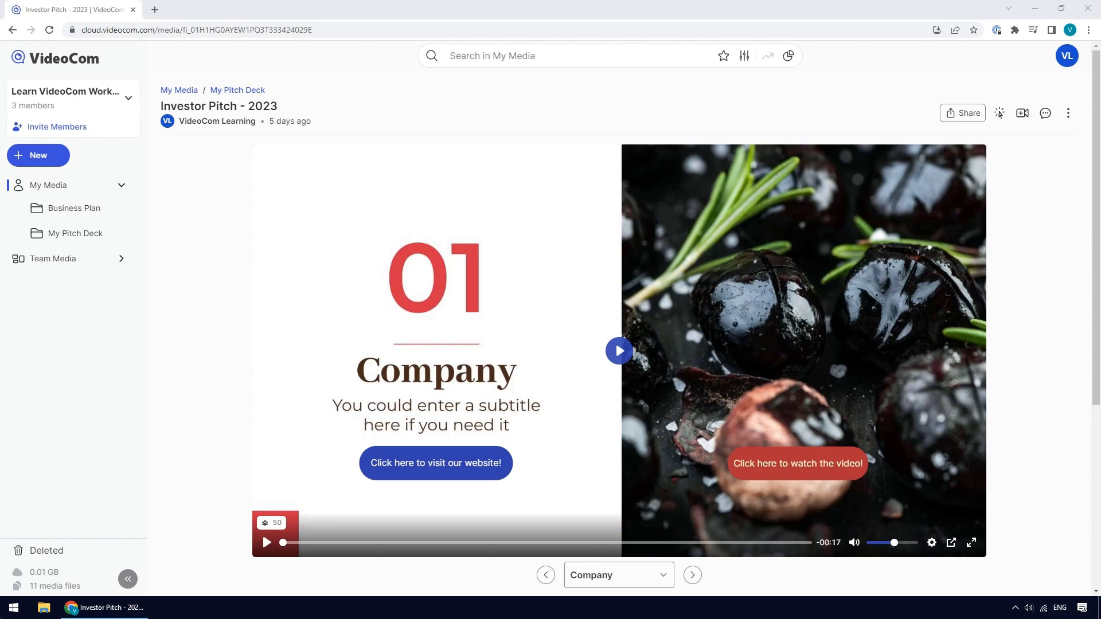
left_click(1000, 113)
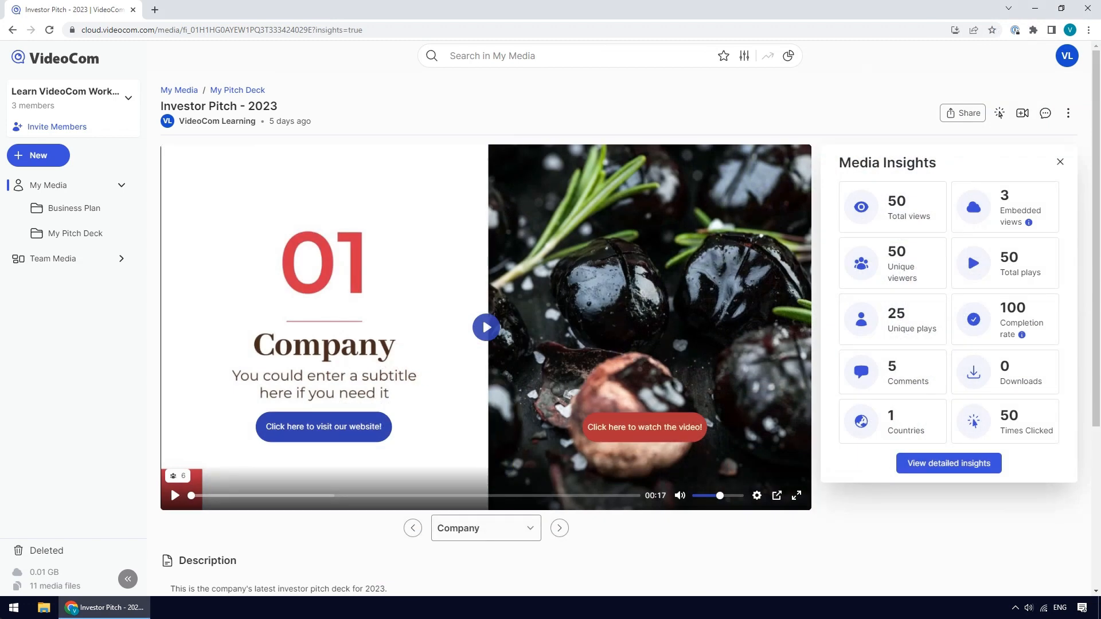
left_click(950, 463)
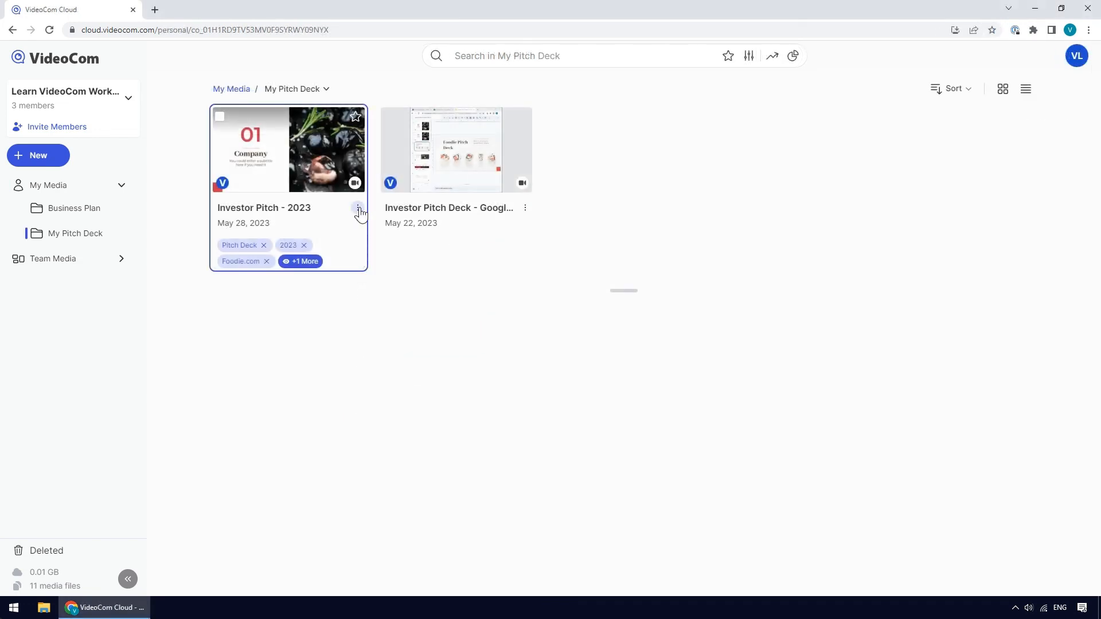
- Generate captions for the Investor Pitch - 2023 video
left_click(358, 210)
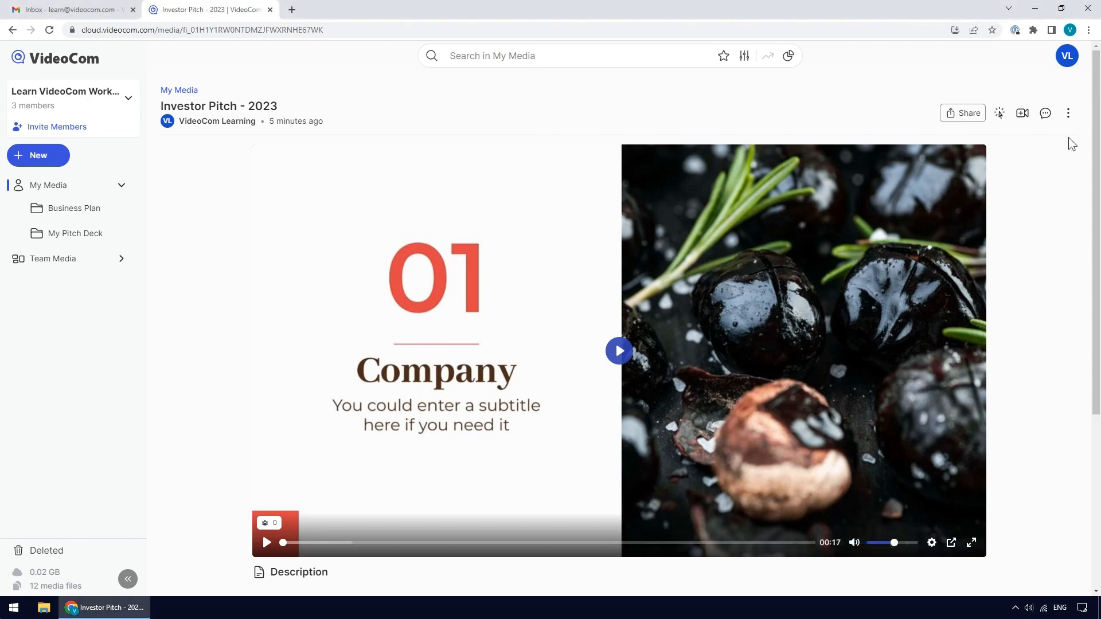
left_click(1070, 116)
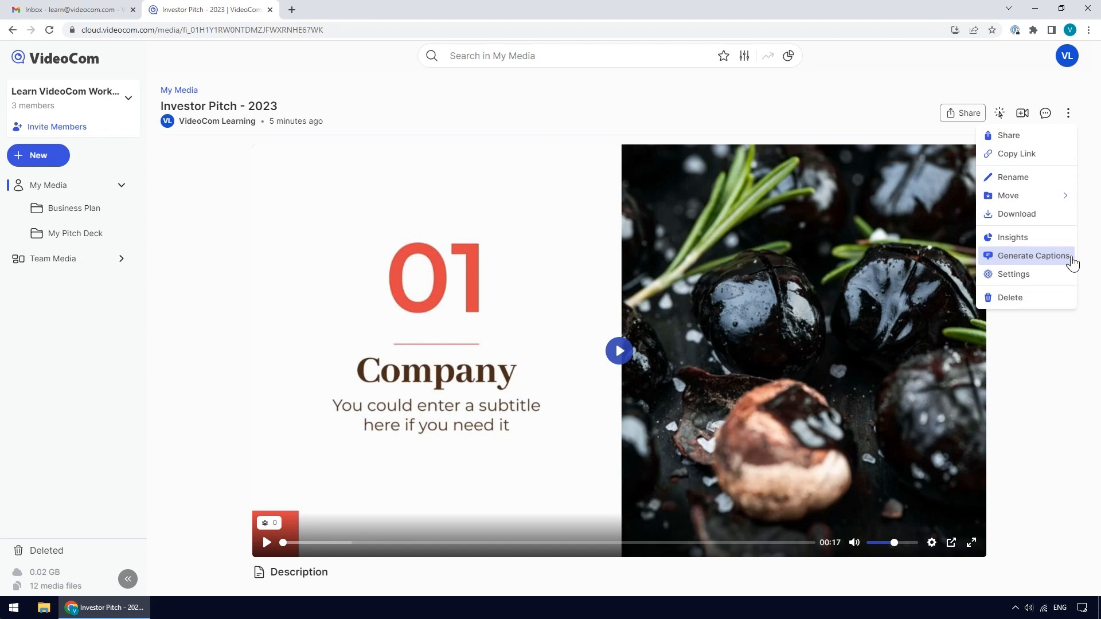
left_click(1072, 262)
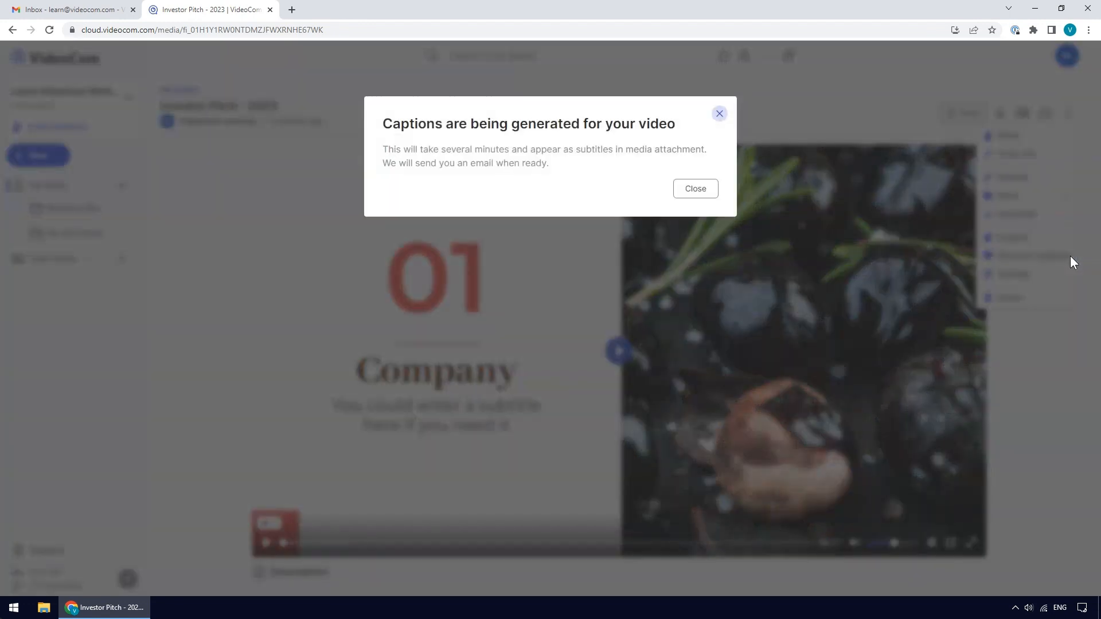
left_click(697, 195)
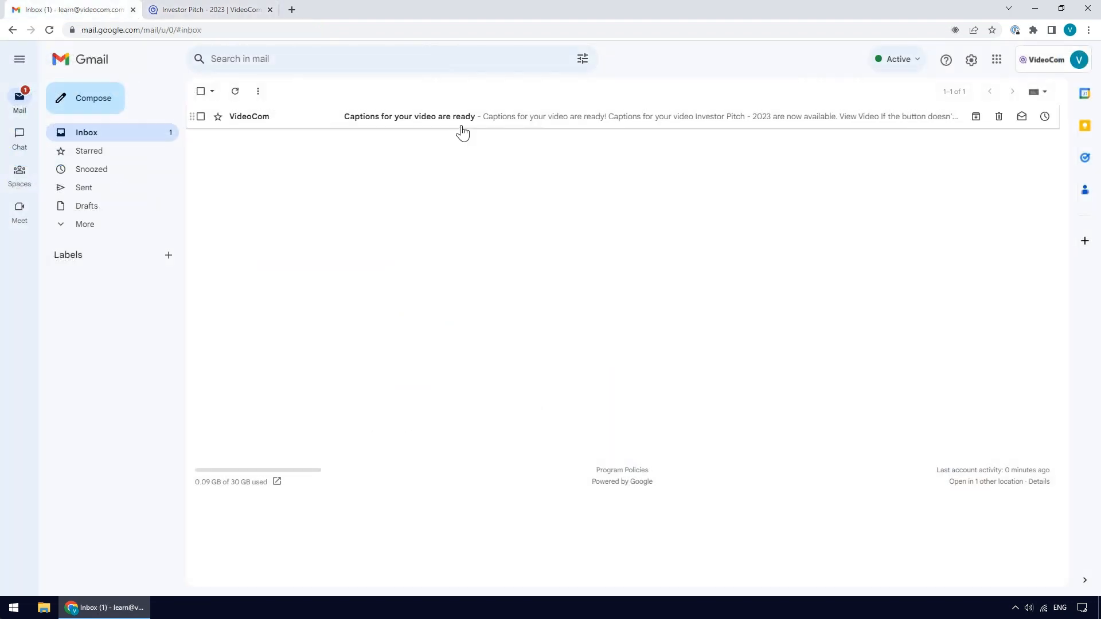
- Open the captions-ready email and follow its link to the Investor Pitch - 2023 video
left_click(463, 118)
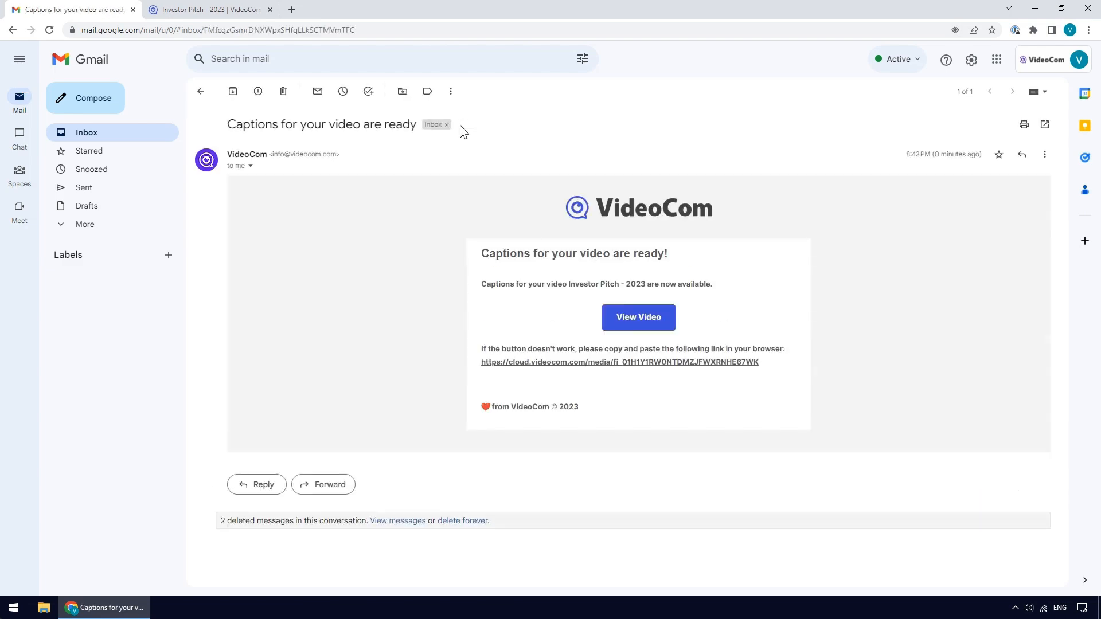
left_click(641, 325)
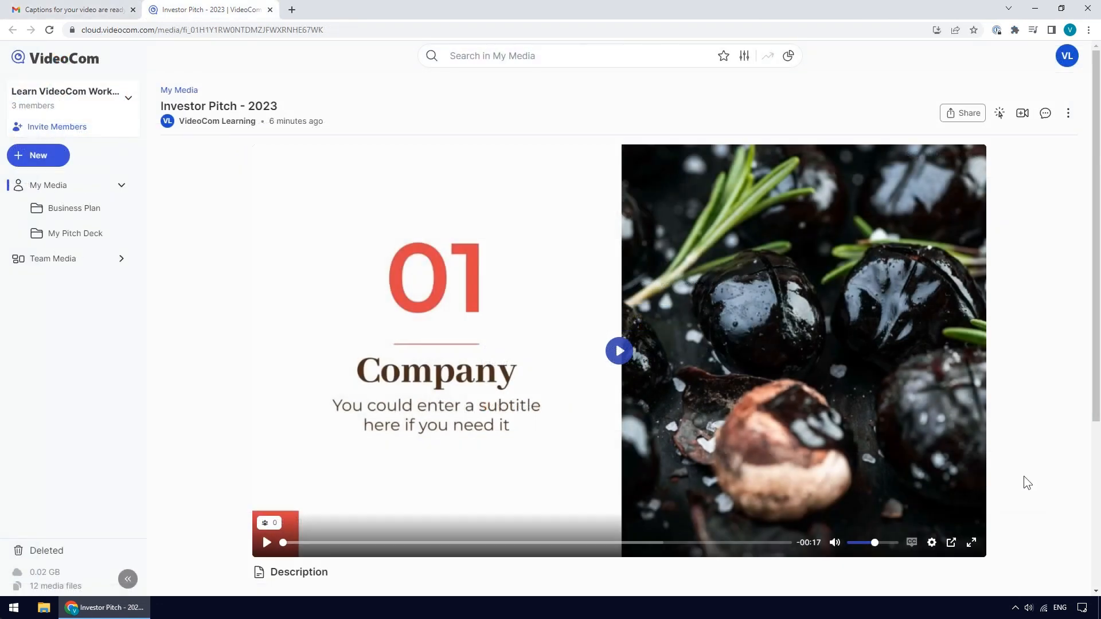
- Rename the auto-generated transcript attachment to "Transcript (ENGLISH)"
scroll(1024, 476, "down", 4)
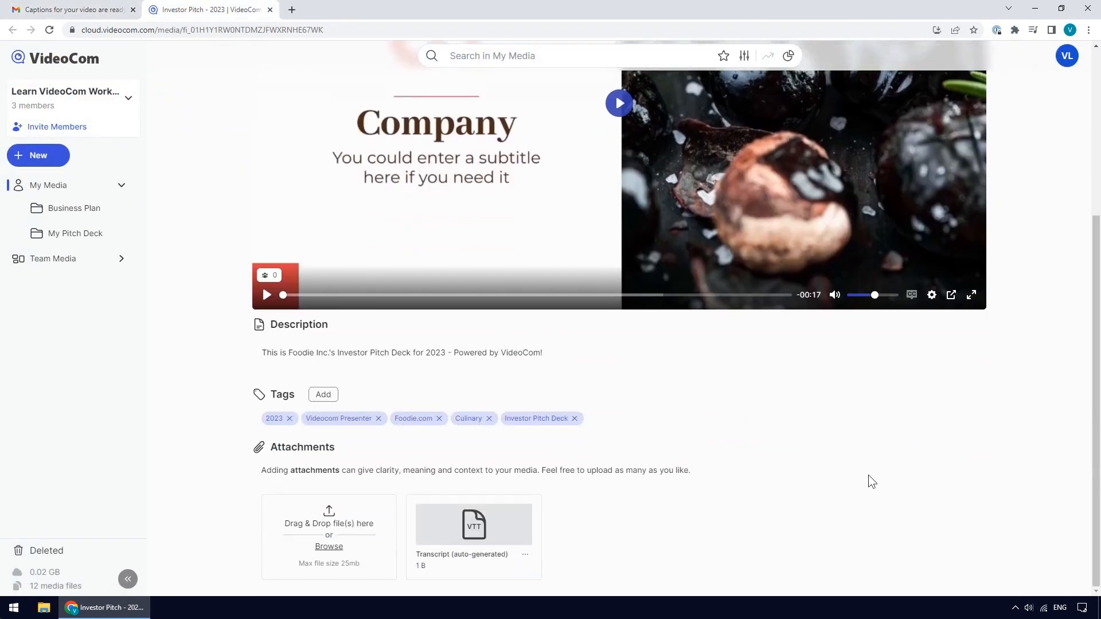
left_click(528, 555)
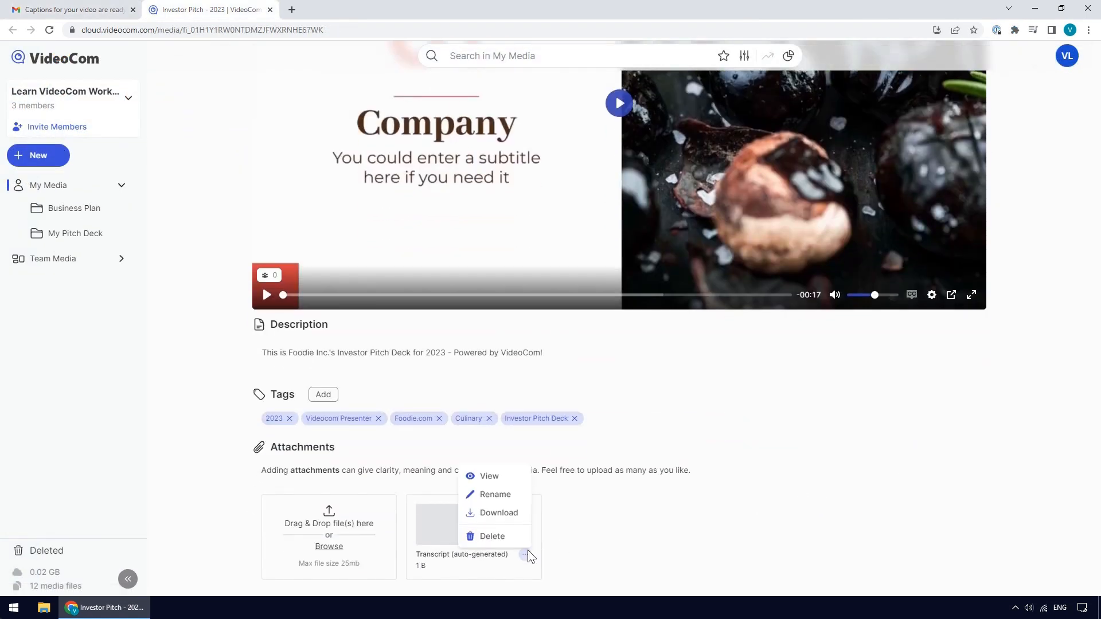
left_click(520, 496)
key("ctrl+a")
key("BackSpace")
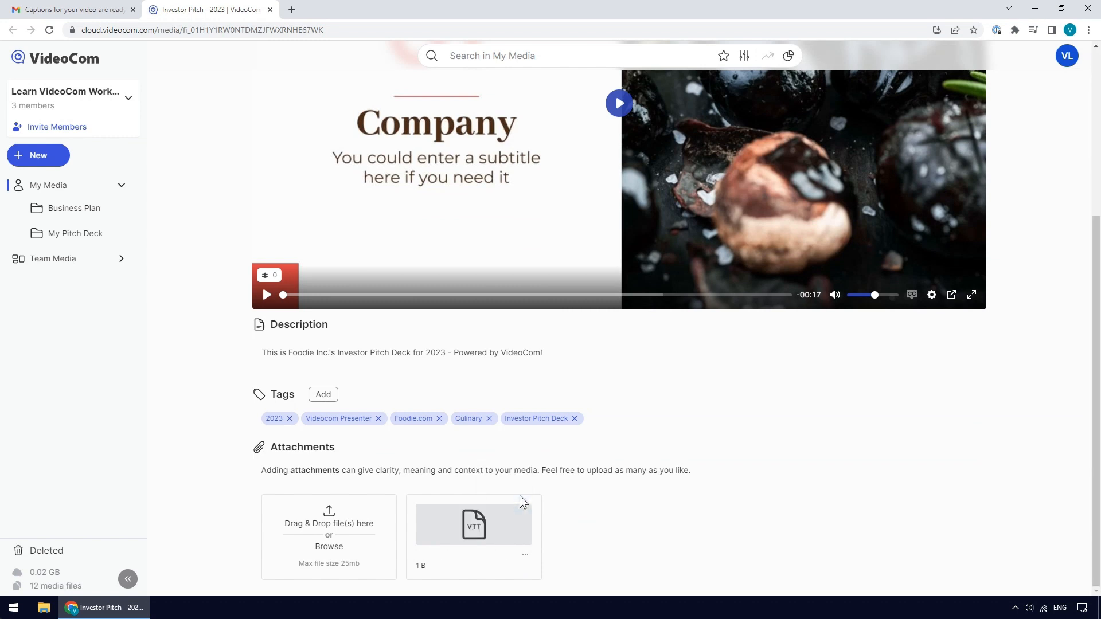
type("Transcript (ENGLISH)")
- Download the English transcript attachment and switch on captions in the video player
left_click(525, 555)
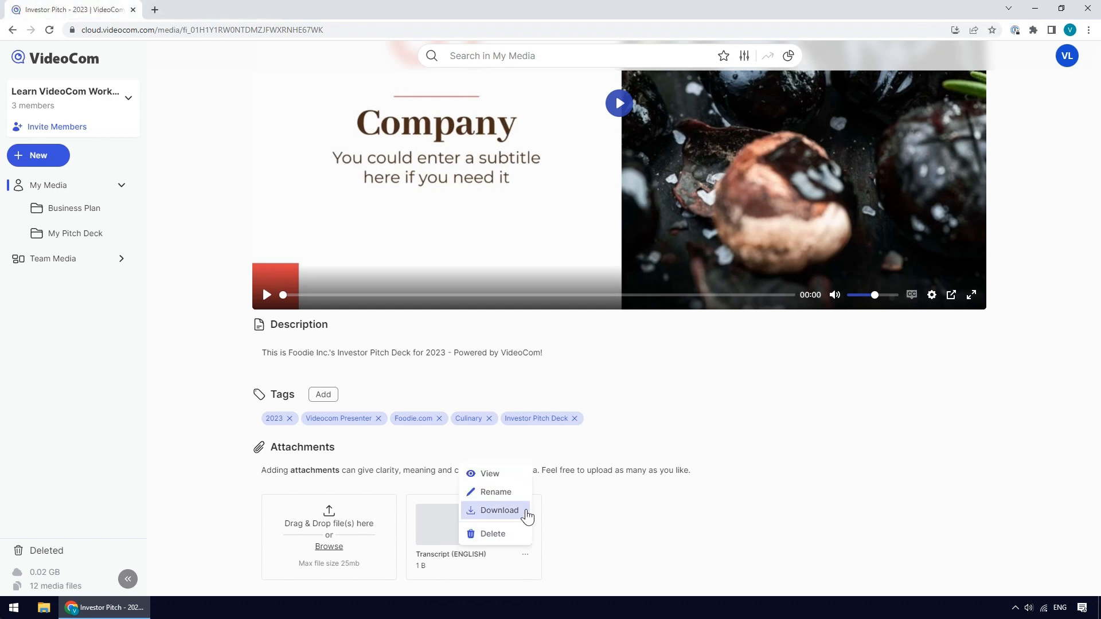
left_click(499, 510)
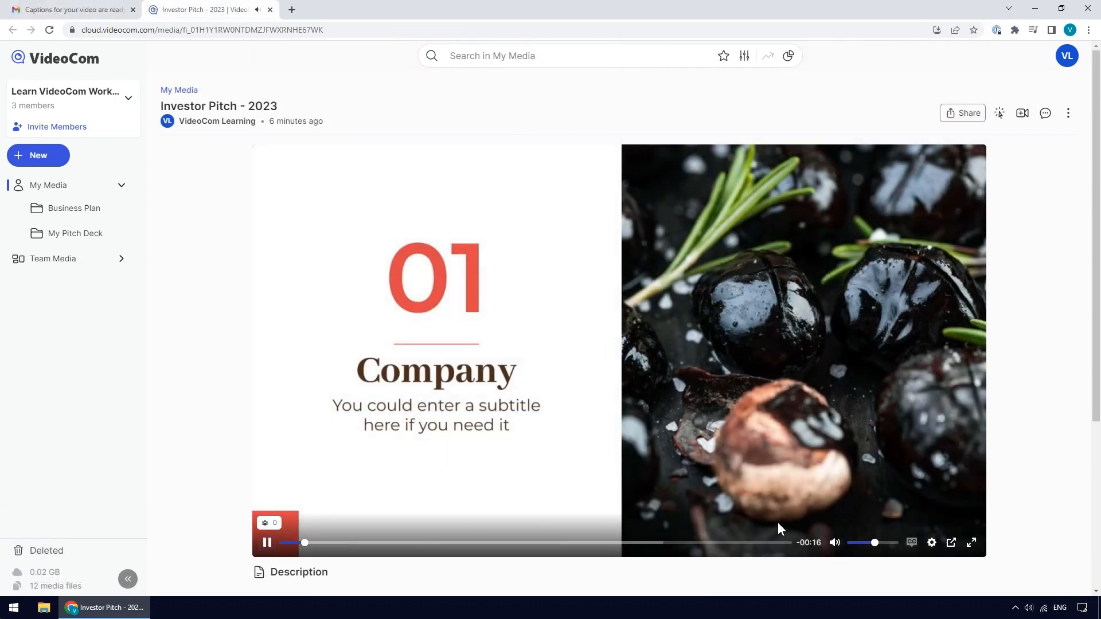
left_click(911, 543)
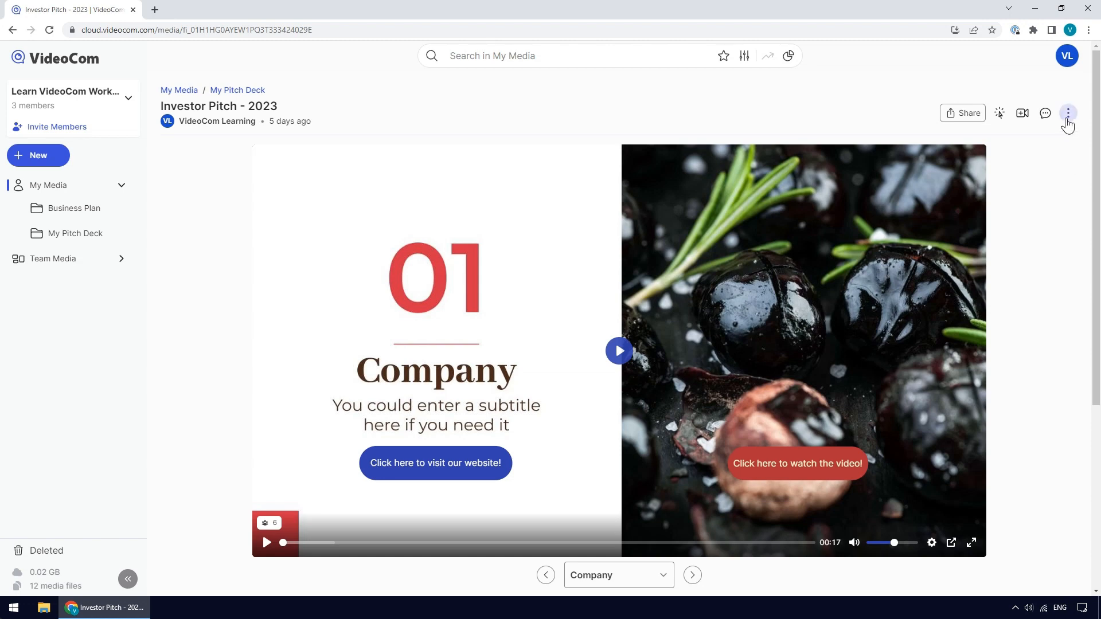
- In the video's settings, keep activity emails on, disallow viewer comments and media views, allow media tags, and save
left_click(1068, 114)
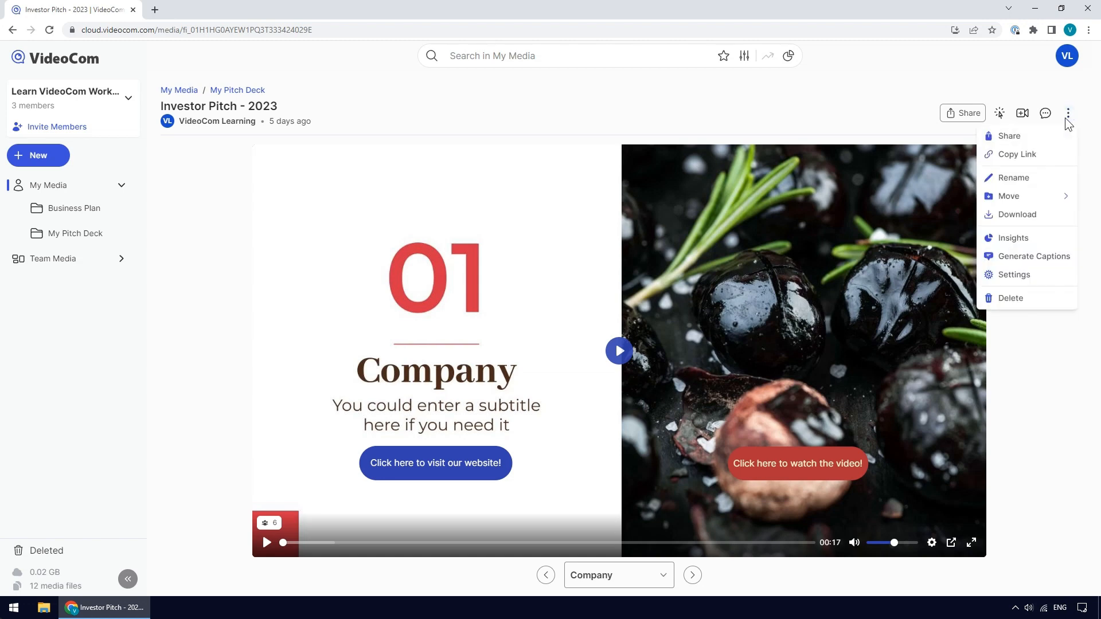
left_click(1056, 278)
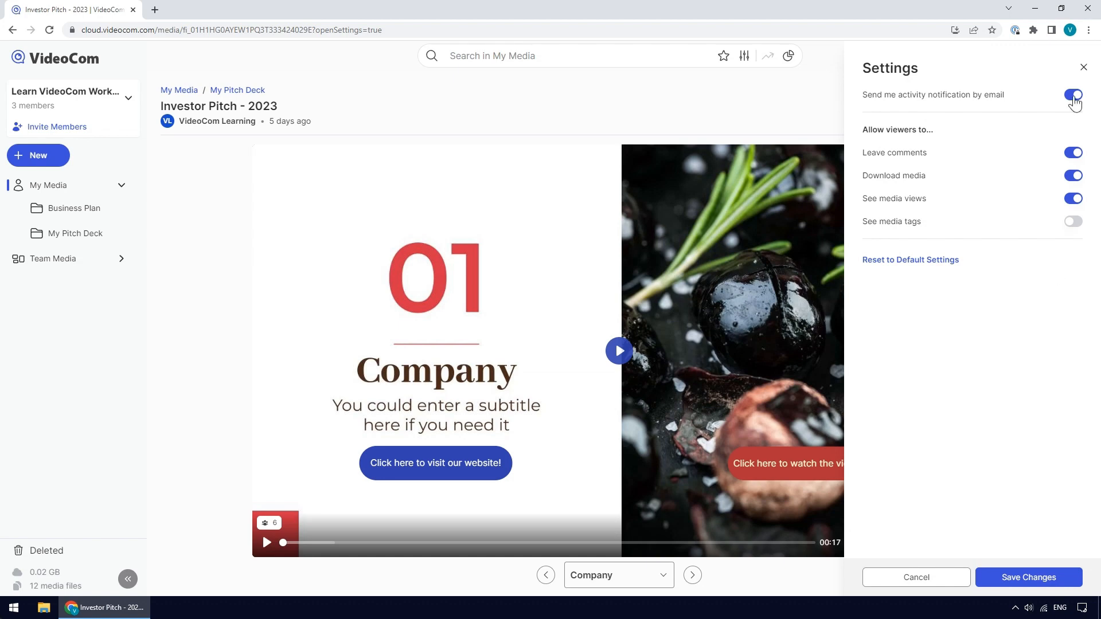
left_click(1074, 97)
left_click(1074, 96)
left_click(1073, 154)
left_click(1074, 154)
left_click(1073, 177)
left_click(1074, 176)
left_click(1075, 200)
left_click(1075, 200)
left_click(1075, 222)
left_click(1074, 224)
left_click(1075, 153)
left_click(1074, 199)
left_click(1075, 225)
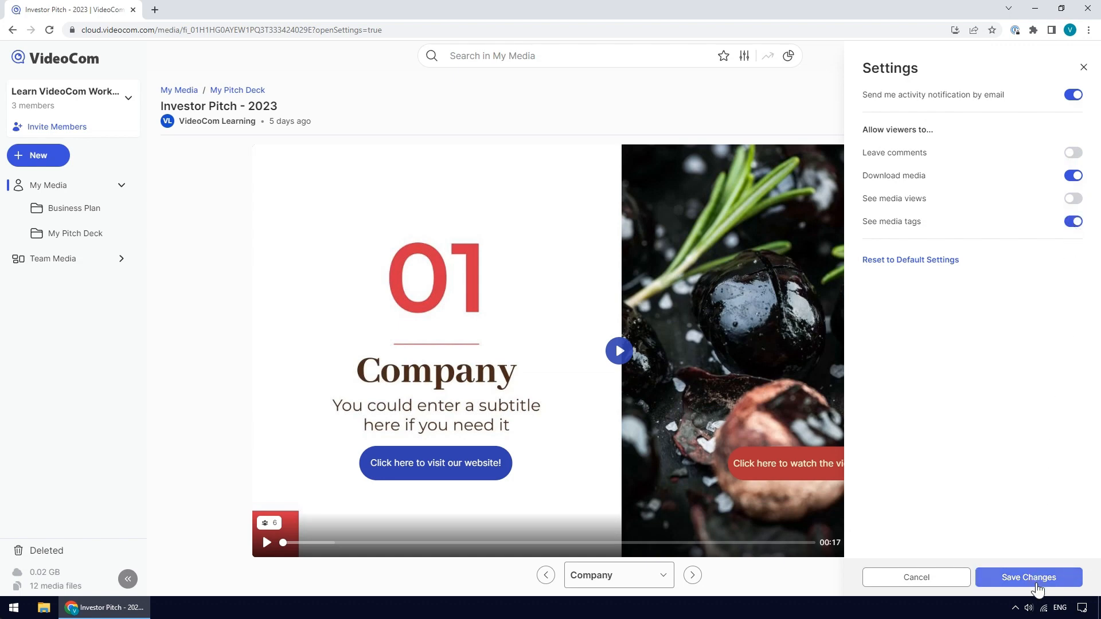
left_click(1038, 589)
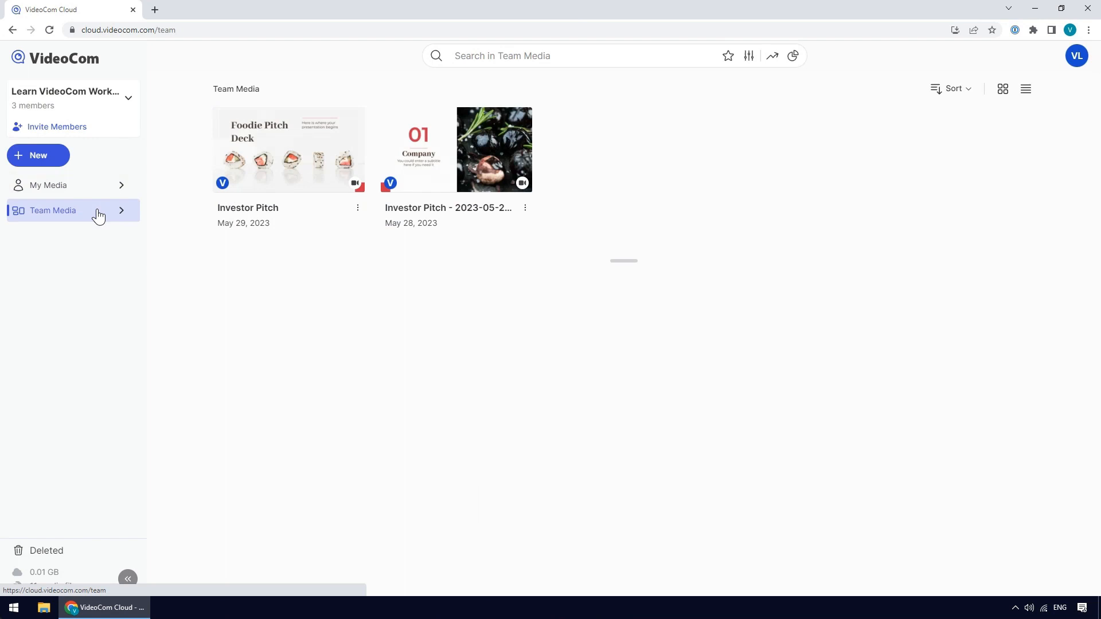
- Browse Team Media and its new-item options, then return to My Media
left_click(99, 191)
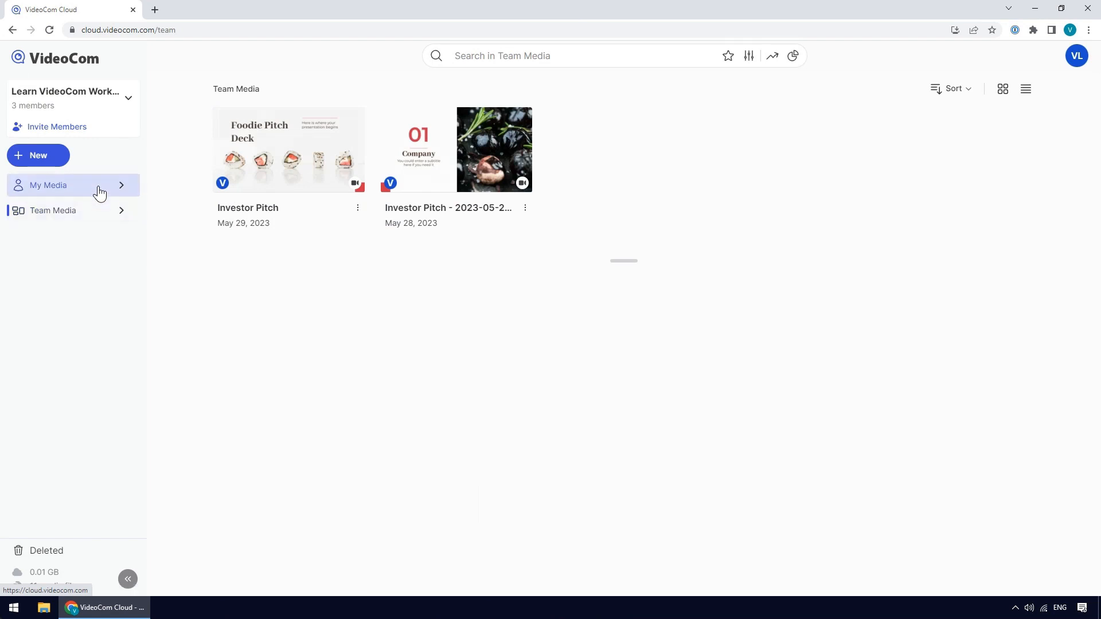
left_click(63, 211)
left_click(34, 160)
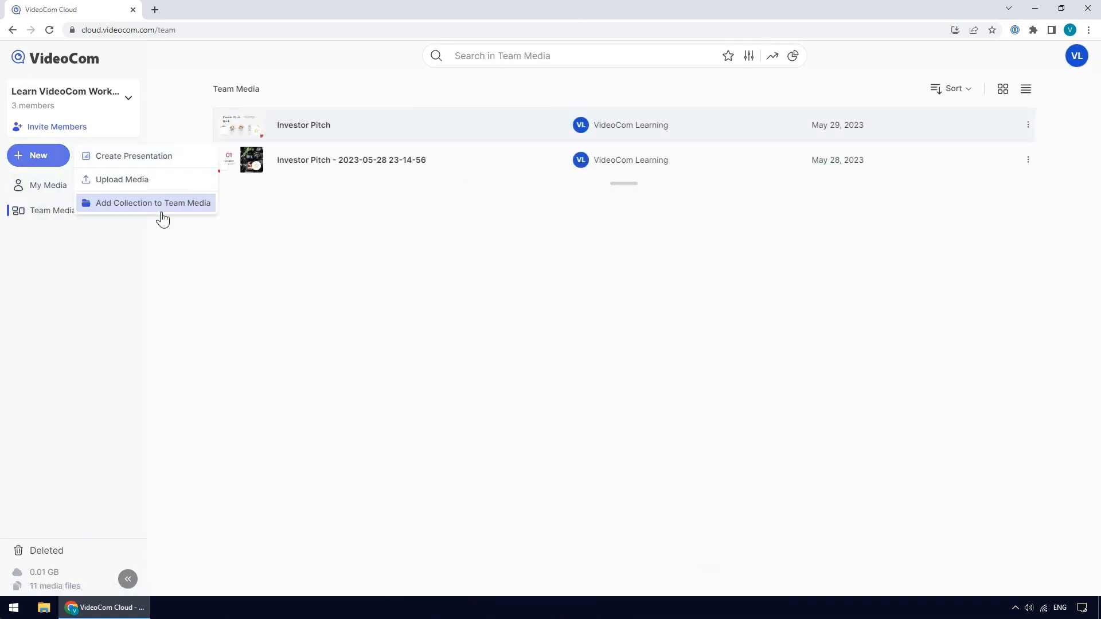
left_click(46, 183)
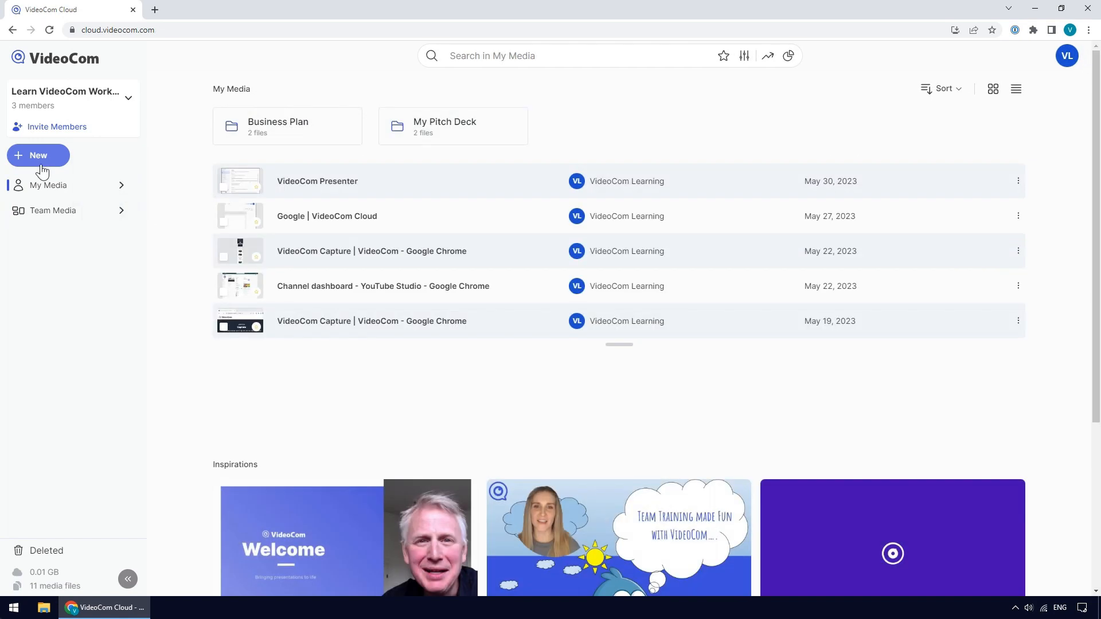
- Add a new collection named "My new collection" to My Media
left_click(40, 163)
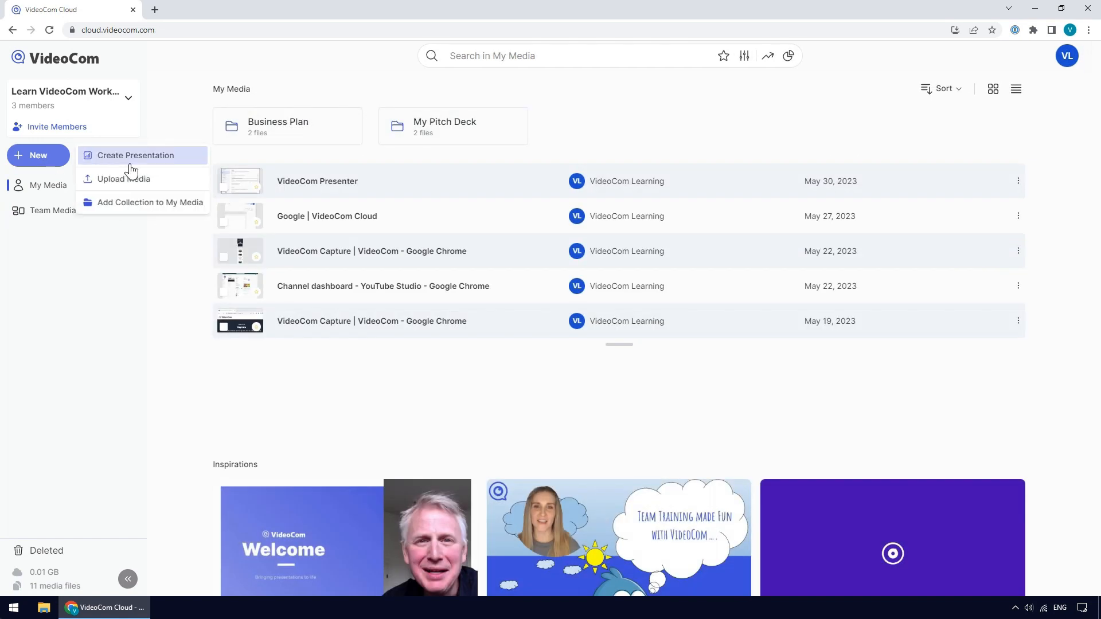
left_click(144, 215)
type("My new collection")
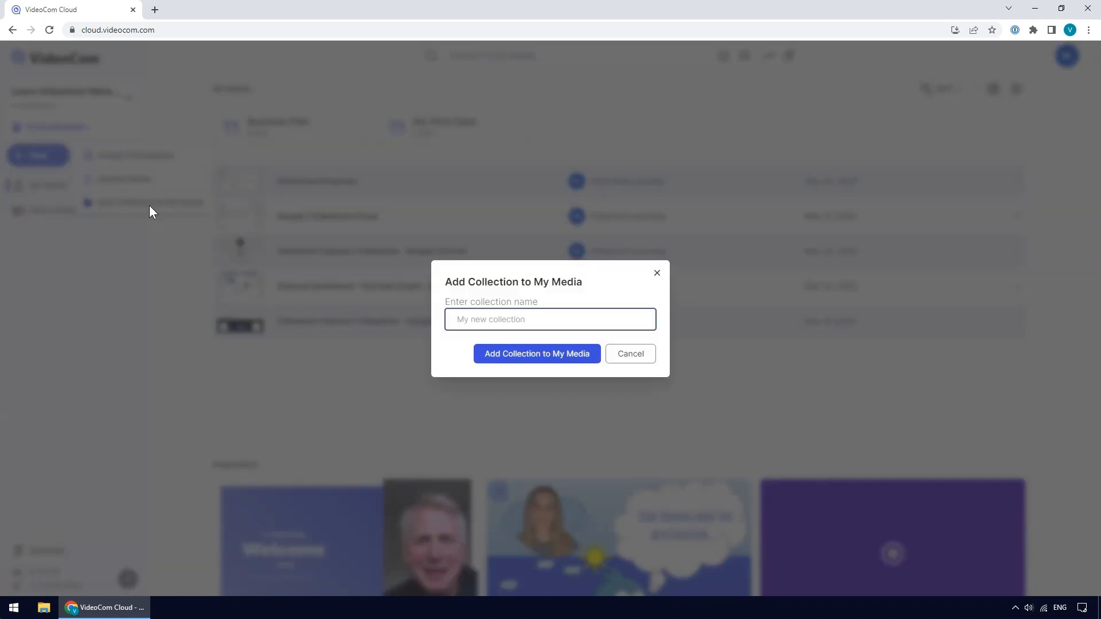
left_click(510, 363)
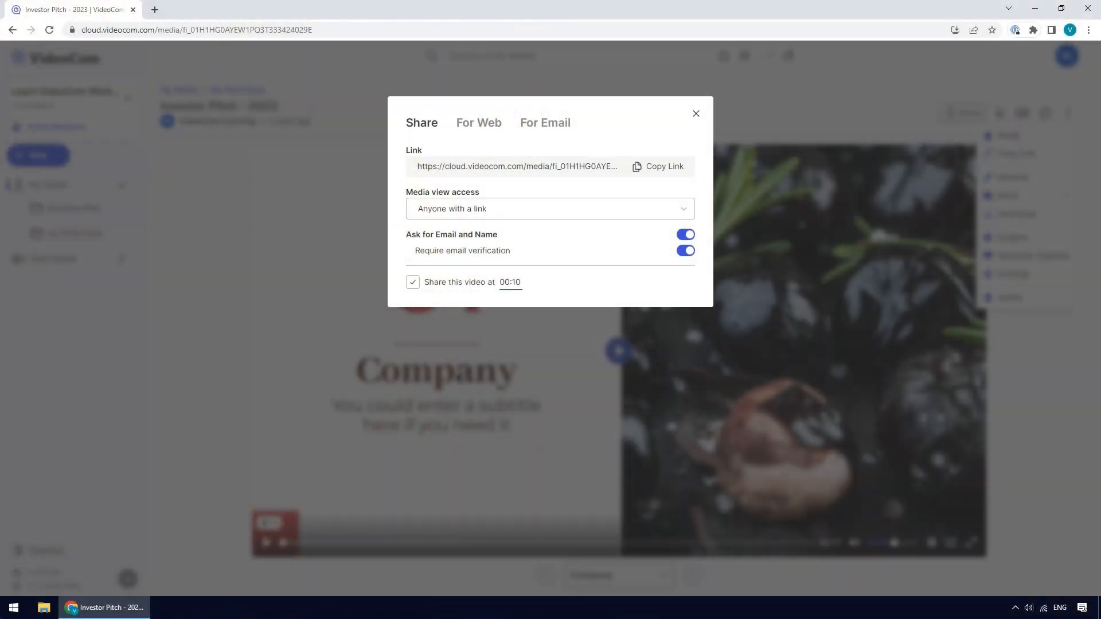
- View the For Web and For Email tabs of the video's share dialog
left_click(481, 128)
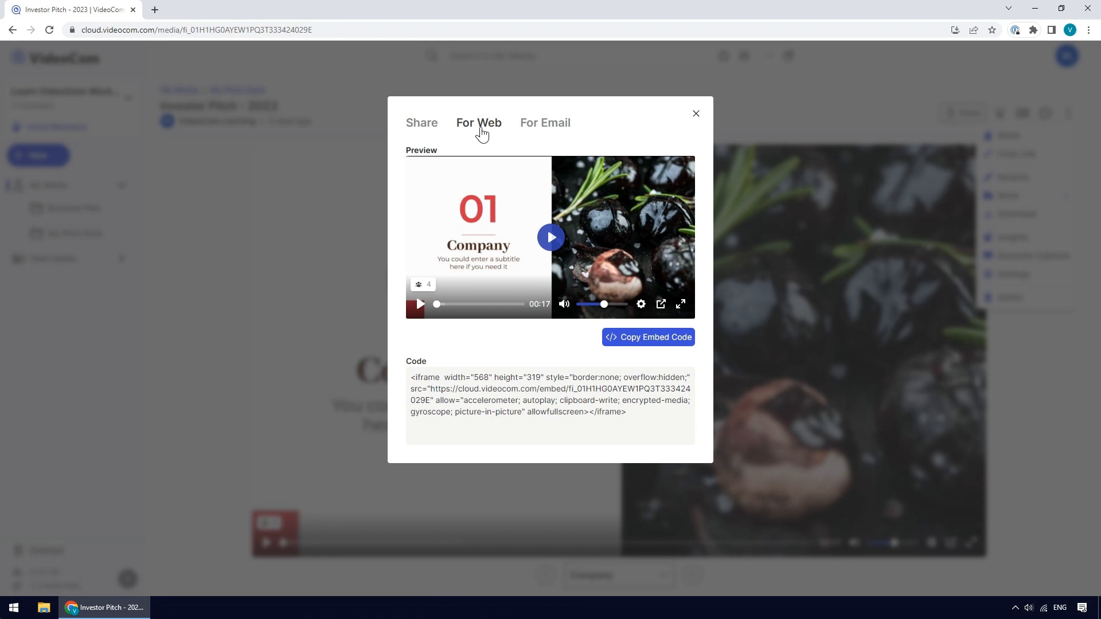
left_click(546, 124)
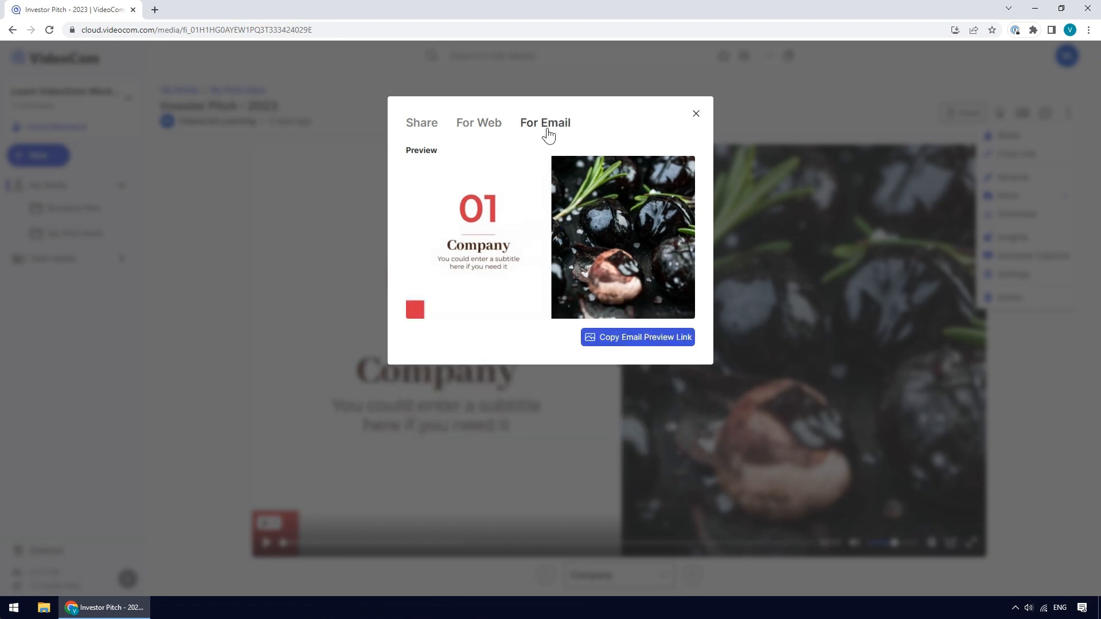